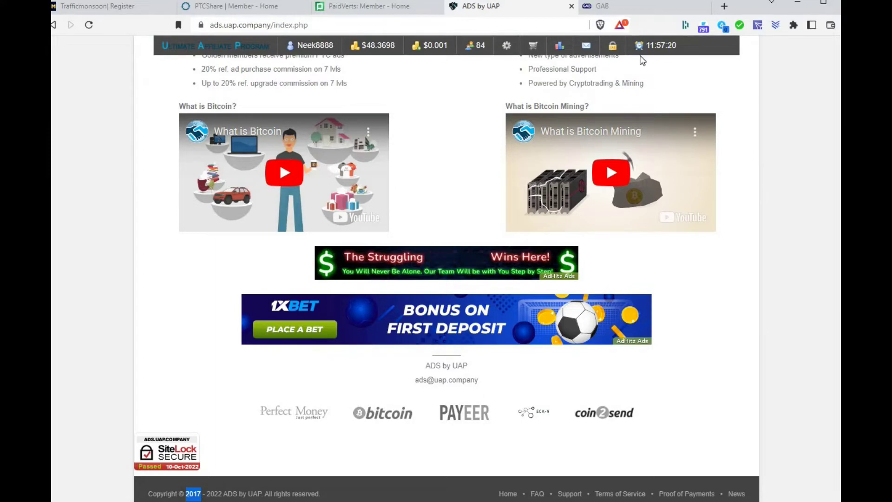
Look through the open GAB, PaidVerts, PTCShare, Trafficmonsoon and ADS by UAP pages.
click(627, 8)
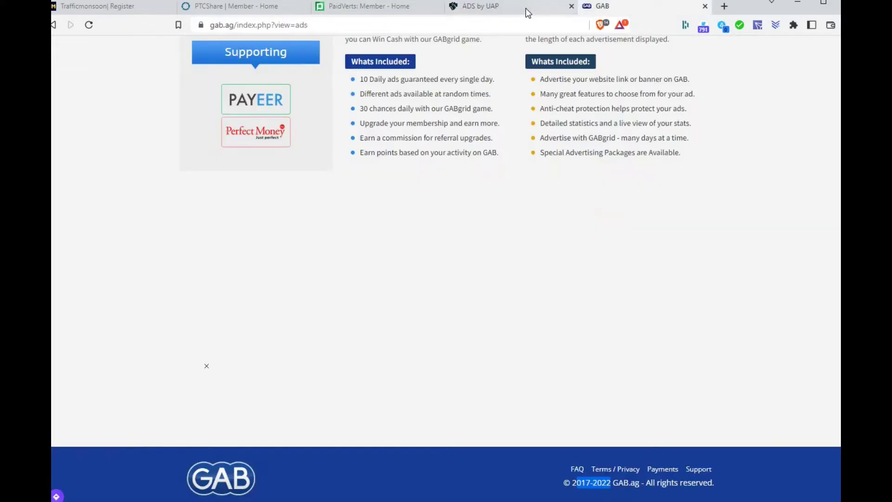
click(526, 8)
click(392, 9)
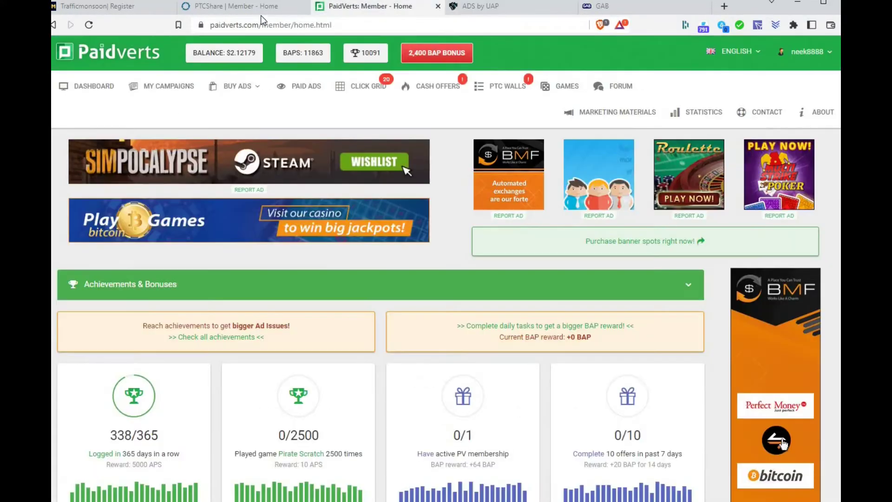
click(260, 10)
click(132, 8)
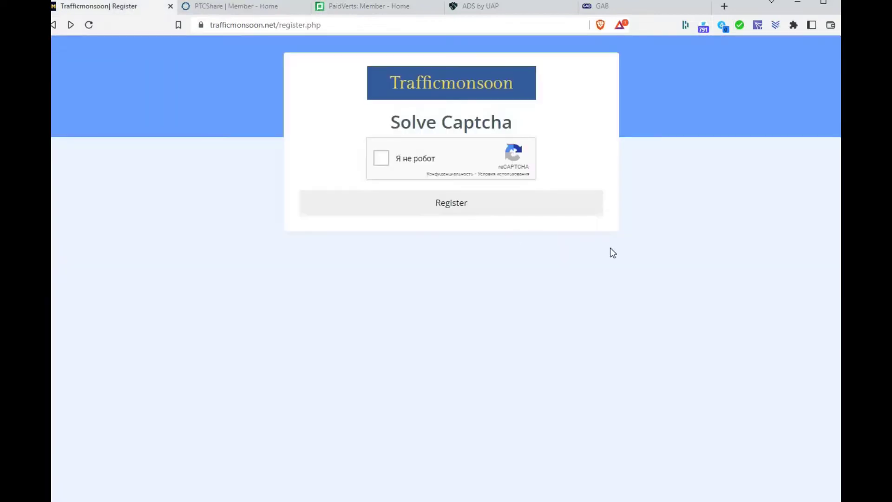
click(387, 7)
click(267, 7)
click(511, 8)
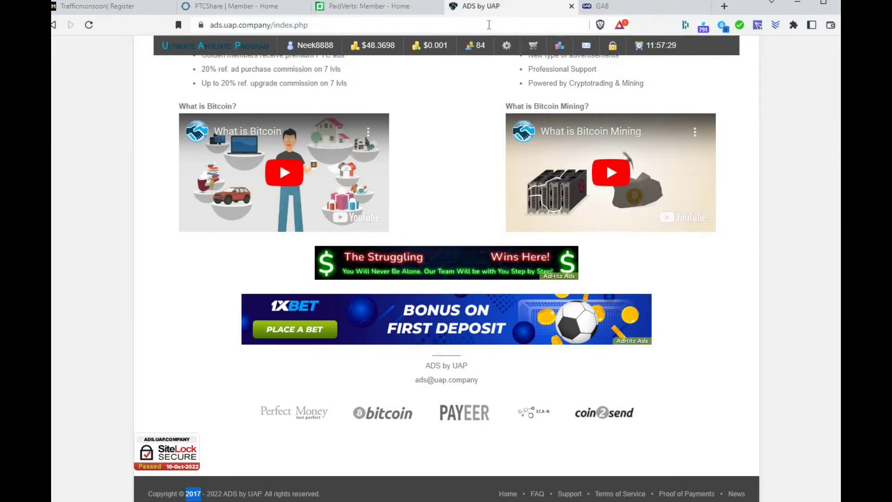
click(609, 9)
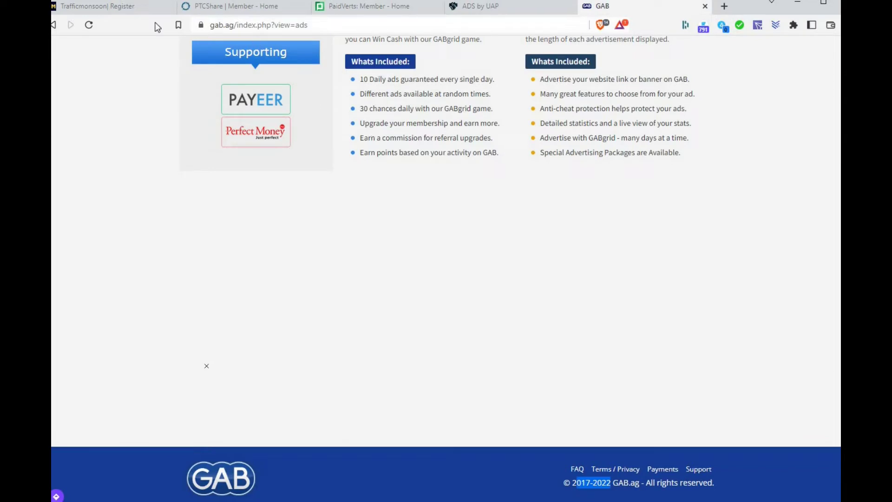
Pass the captcha on the Trafficmonsoon registration page, accessing the sign-up form, and register the account.
click(110, 7)
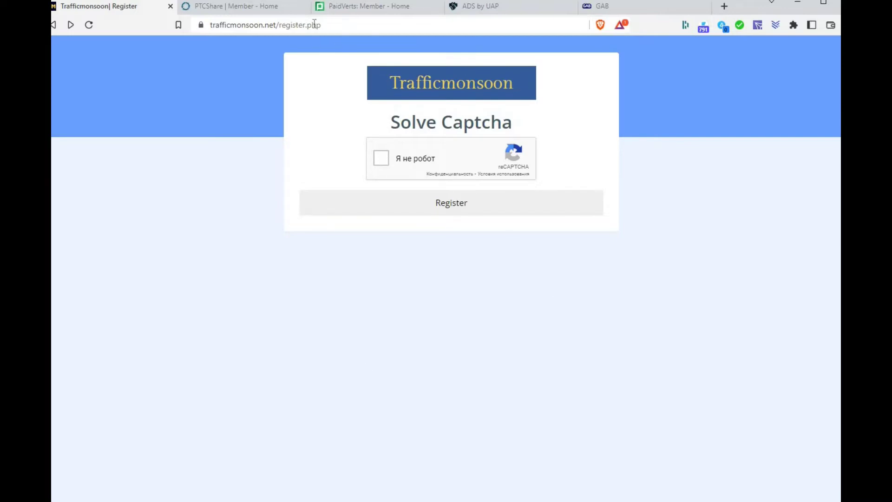
click(332, 26)
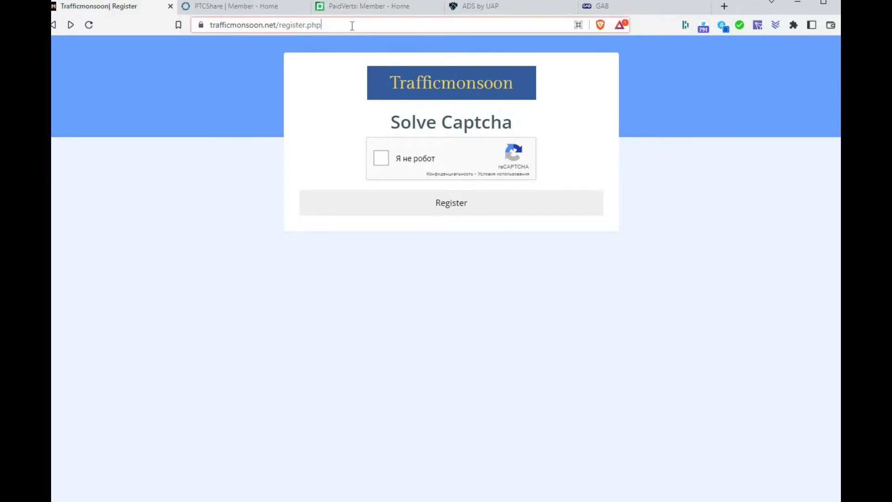
click(225, 82)
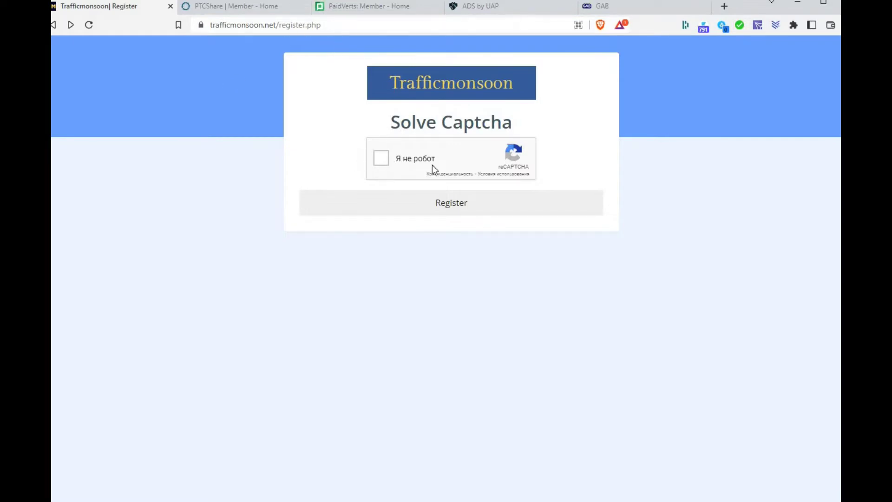
click(379, 159)
click(489, 212)
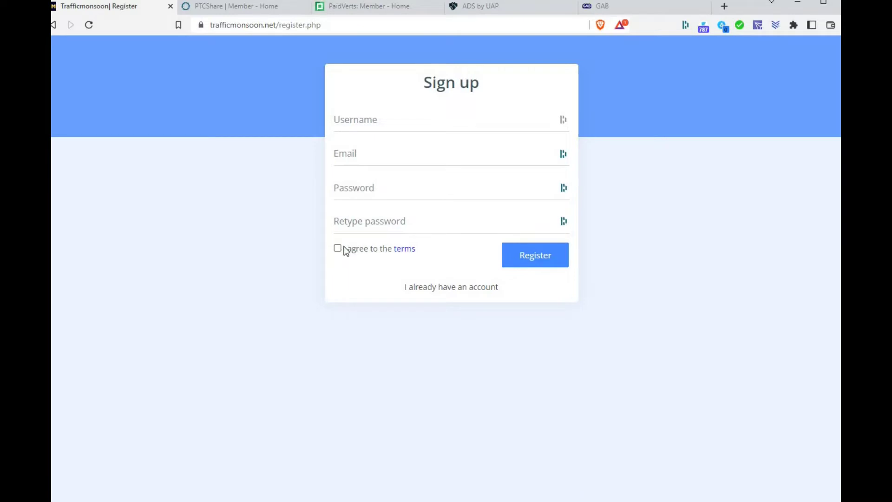
click(525, 265)
mouse_move(492, 89)
mouse_down()
mouse_move(421, 84)
mouse_move(505, 88)
mouse_up()
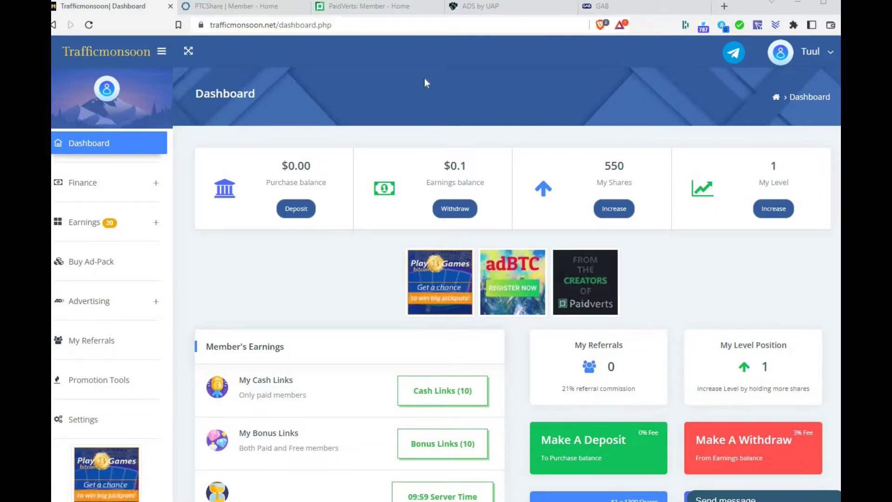
Examine the PTCShare and PaidVerts member home pages for comparison with the Trafficmonsoon dashboard.
click(237, 6)
click(369, 7)
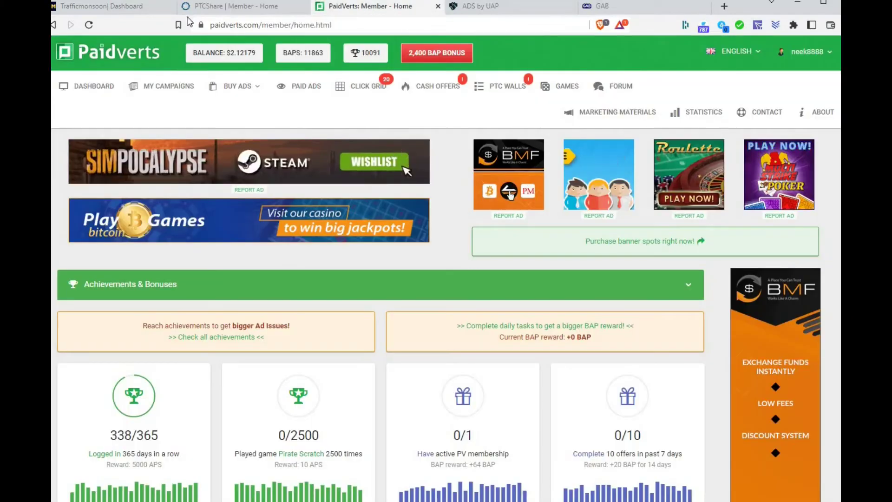
click(111, 6)
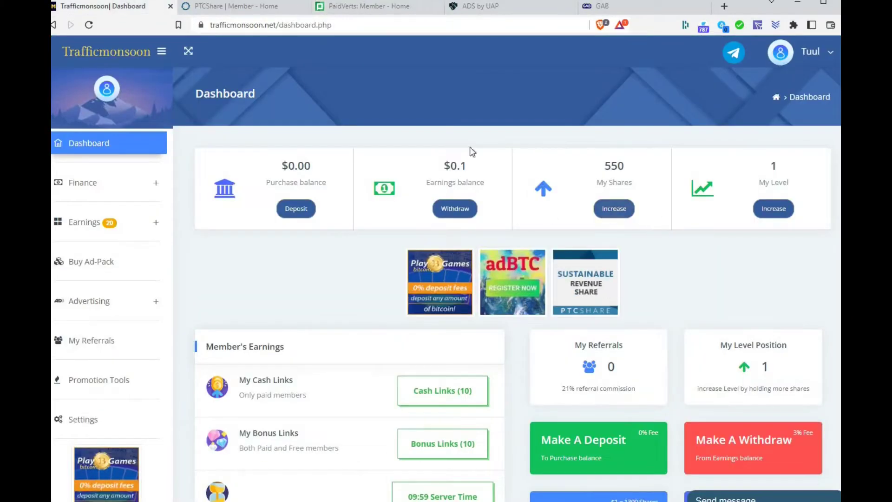
click(275, 7)
scroll(447, 158, up, 10)
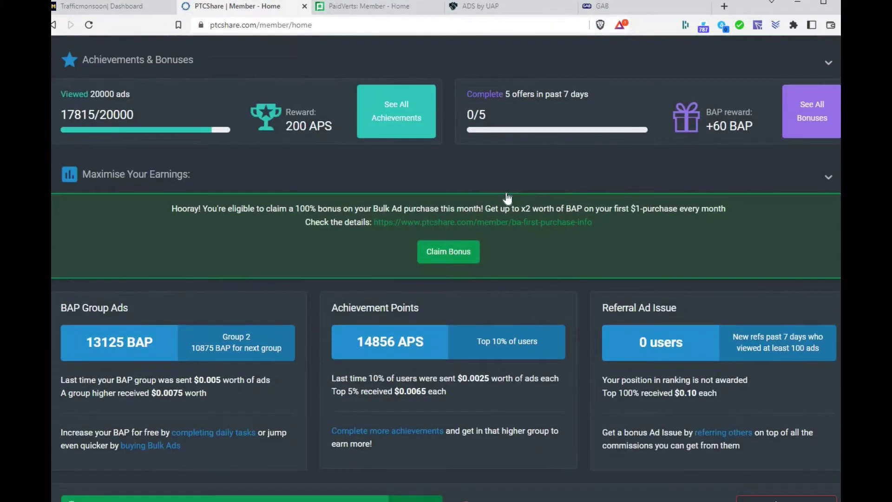
scroll(465, 279, down, 4)
scroll(506, 372, down, 4)
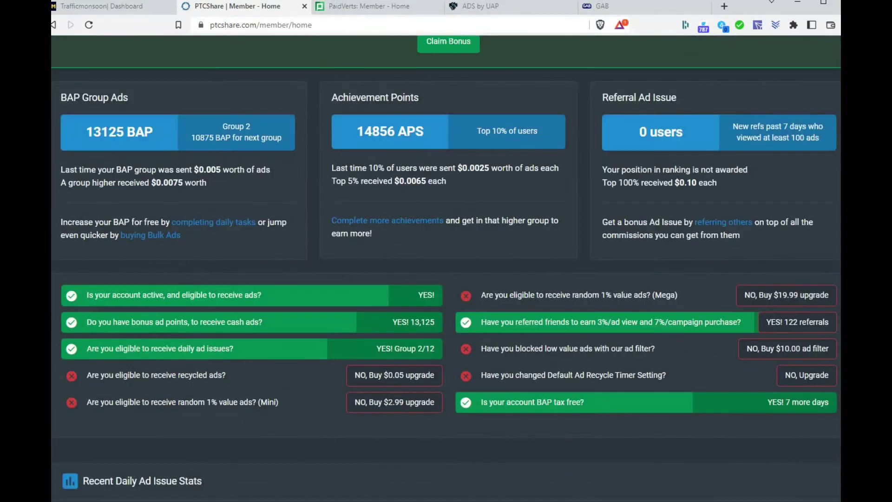
scroll(506, 372, up, 10)
click(369, 8)
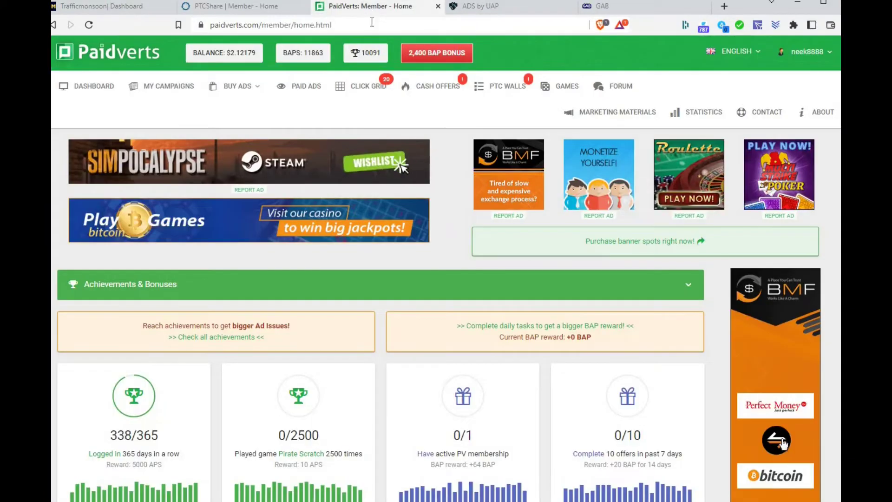
click(127, 12)
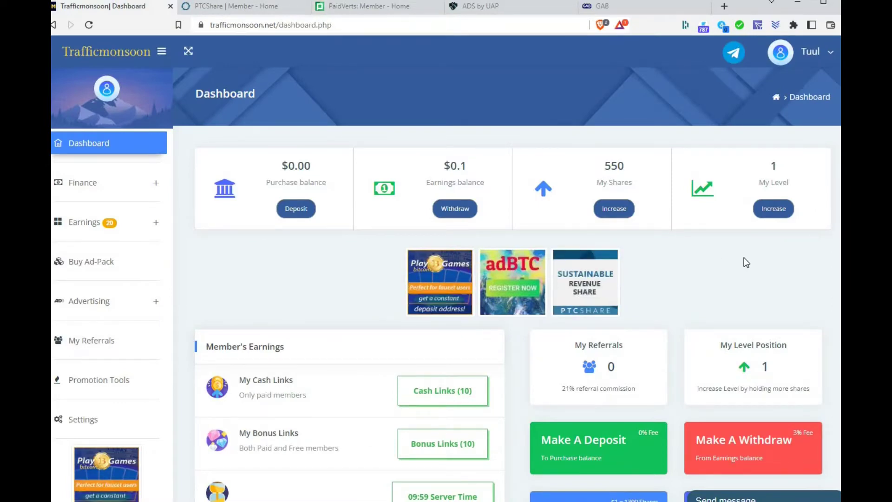
Examine the member earnings and level sections of the Trafficmonsoon dashboard alongside the ADS by UAP and GAB pages.
scroll(737, 257, down, 2)
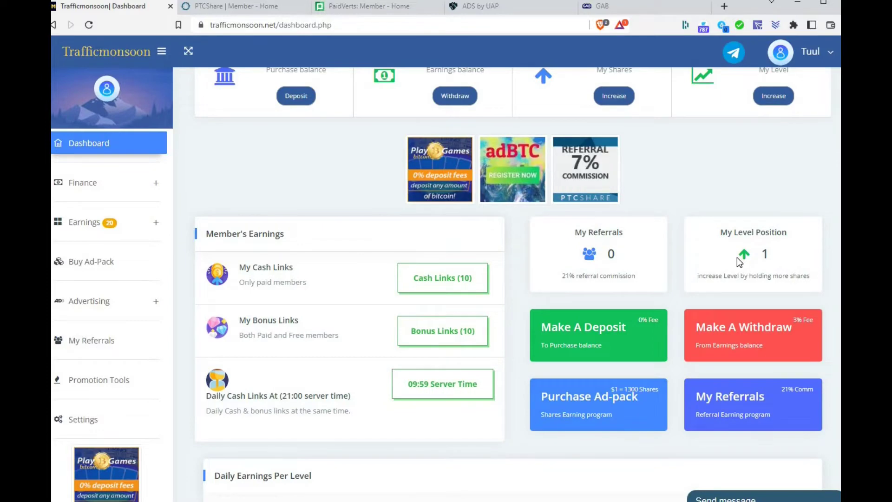
click(718, 265)
scroll(620, 449, down, 1)
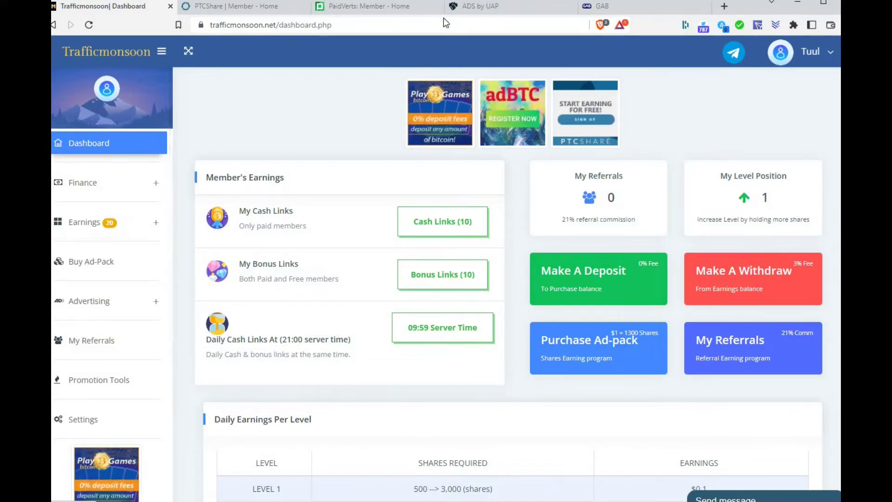
click(470, 8)
click(628, 9)
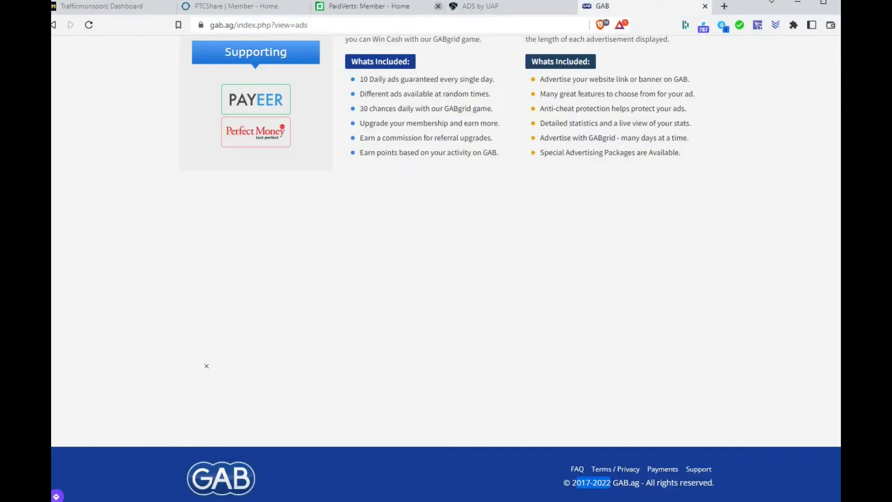
click(107, 7)
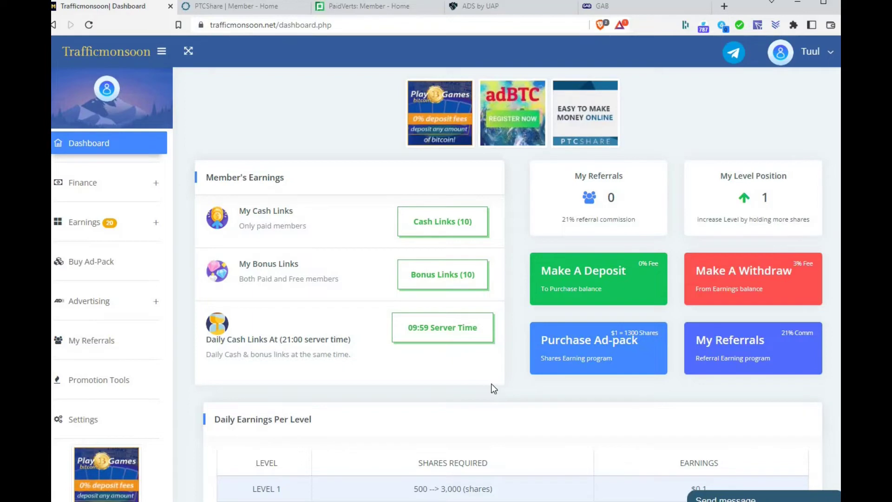
Open the list of bonus links among the Trafficmonsoon earnings options.
click(110, 223)
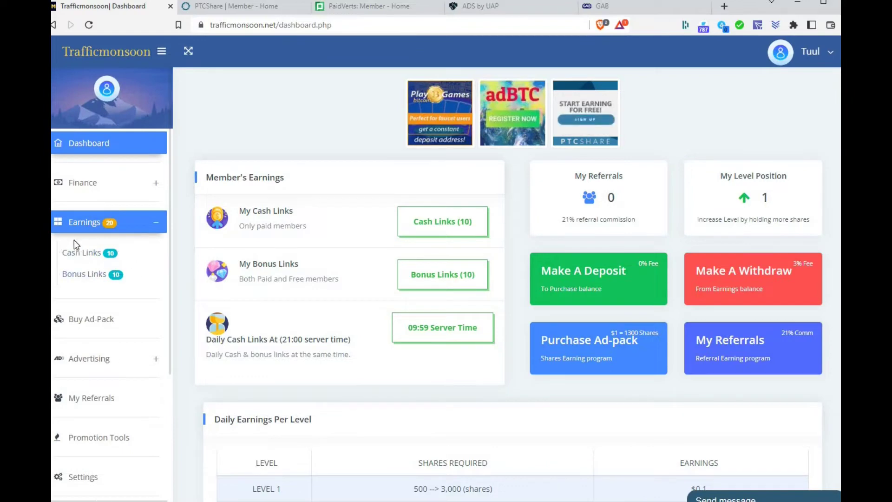
click(115, 277)
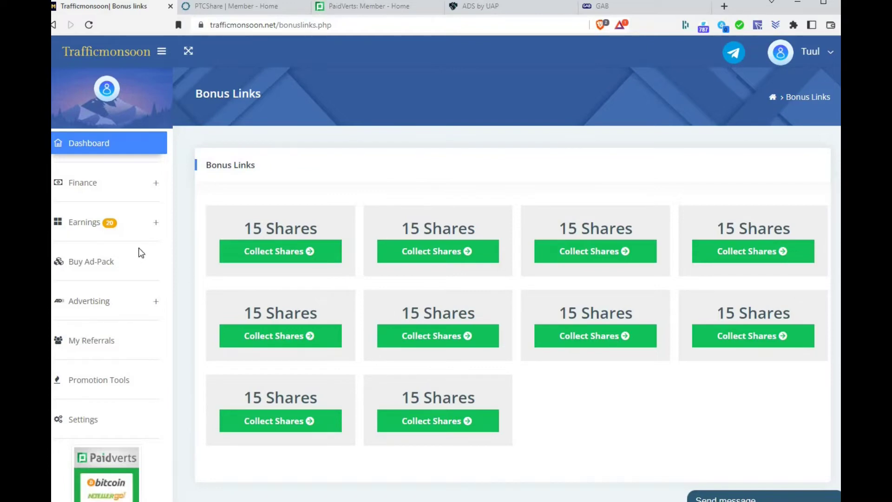
click(90, 227)
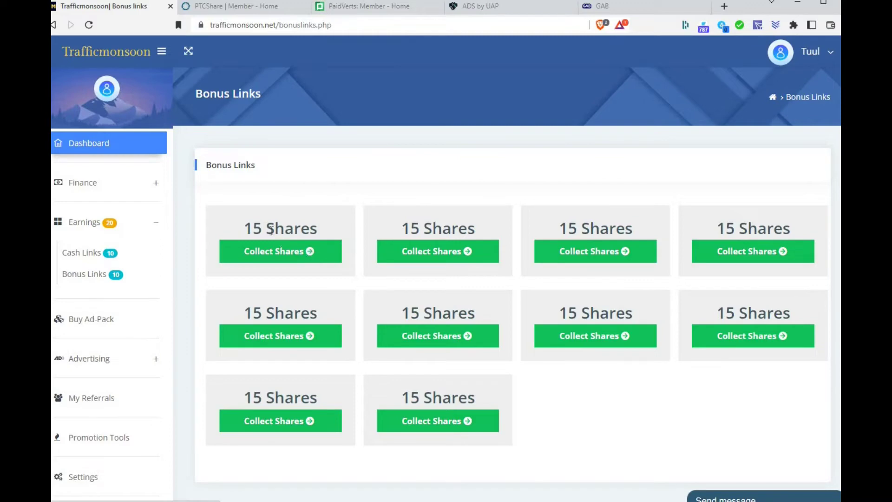
Collect the 15 shares from the first bonus link by viewing its ad until the timer ends and confirming the view.
click(309, 258)
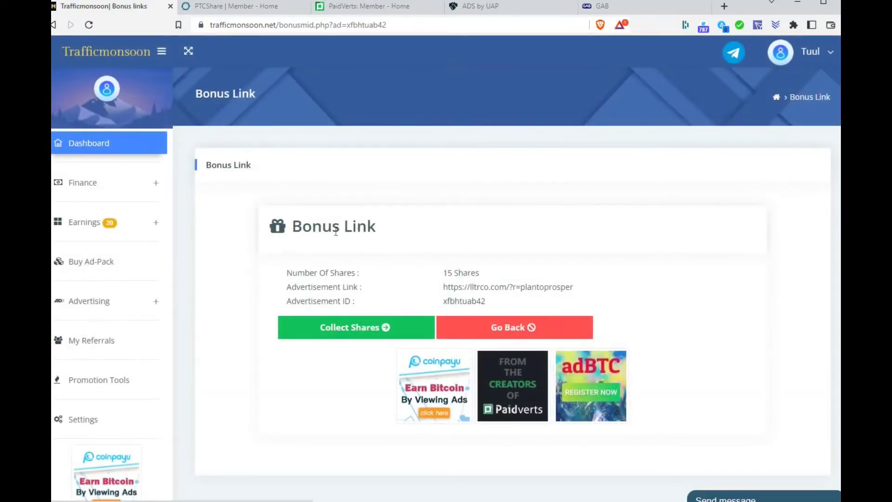
click(392, 329)
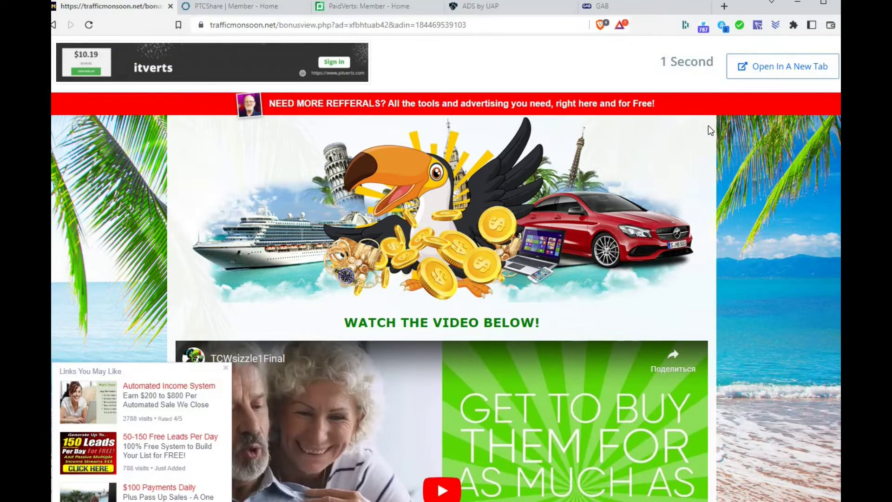
click(700, 70)
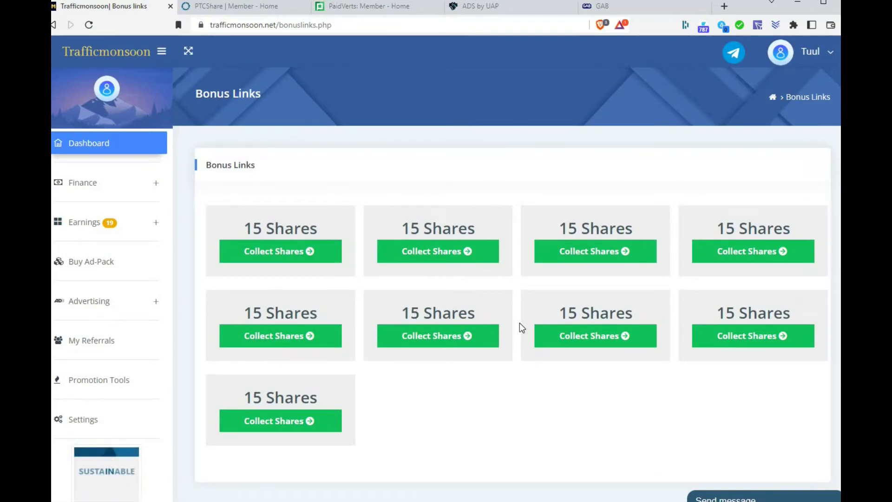
Collect 15 shares from the sindicatoclicks.com bonus link by viewing its ad for the full countdown and confirming.
click(382, 252)
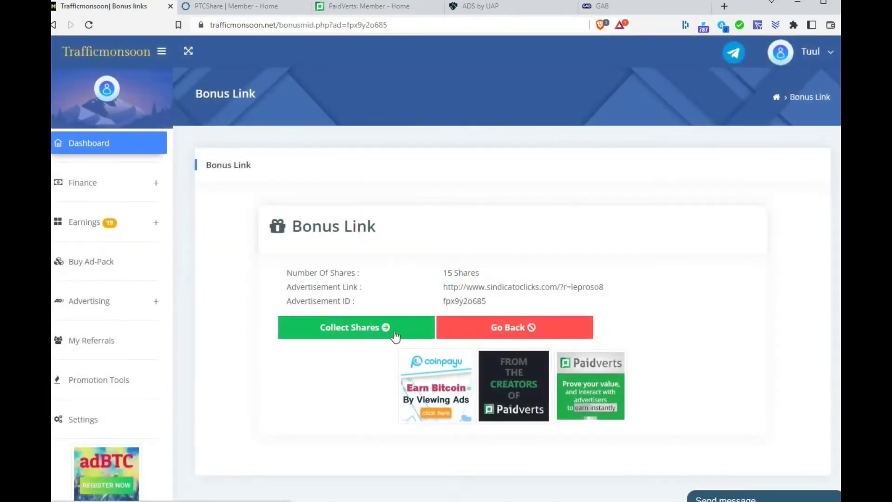
click(393, 334)
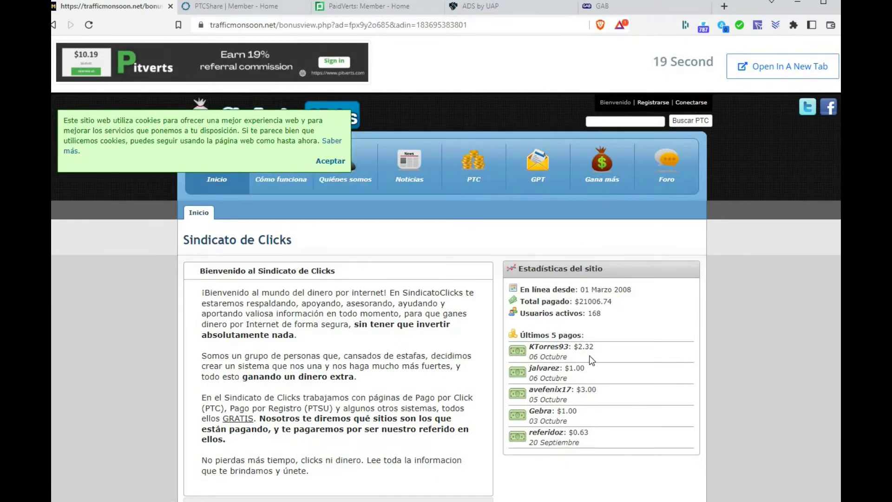
scroll(610, 316, down, 1)
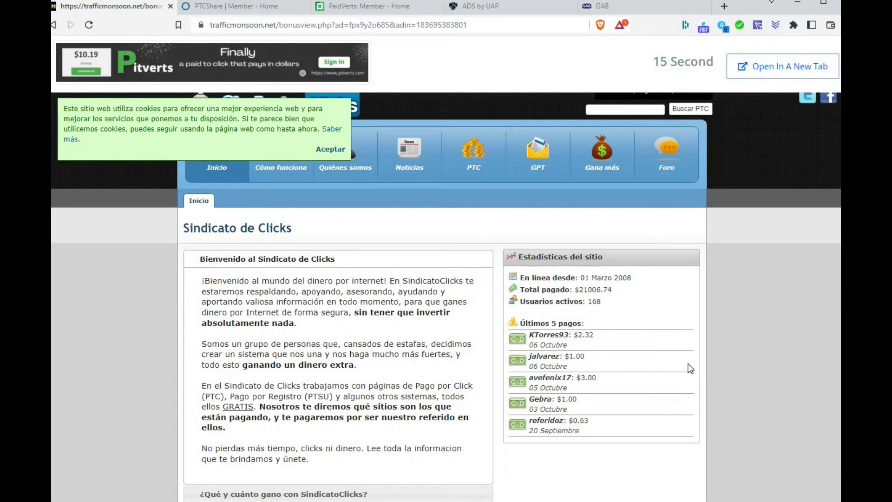
scroll(484, 296, up, 1)
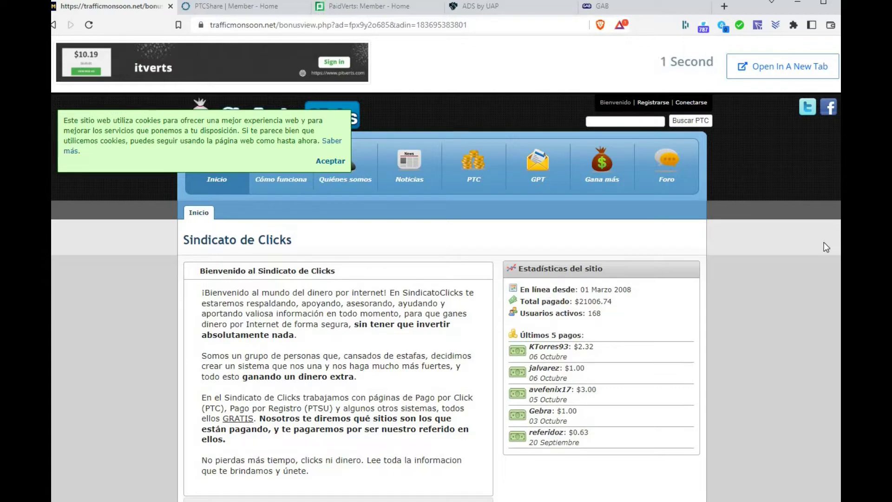
click(696, 70)
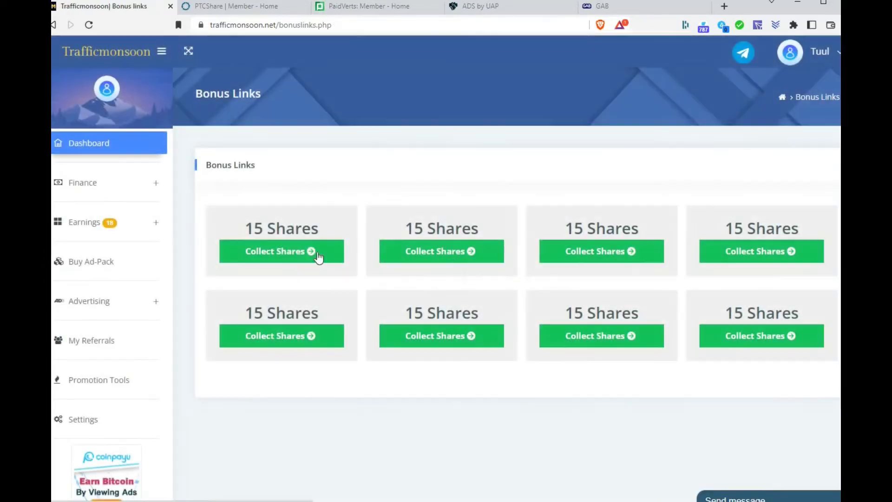
Collect 15 shares from the faucetcrypto.com bonus link by waiting out its ad timer and confirming.
click(317, 257)
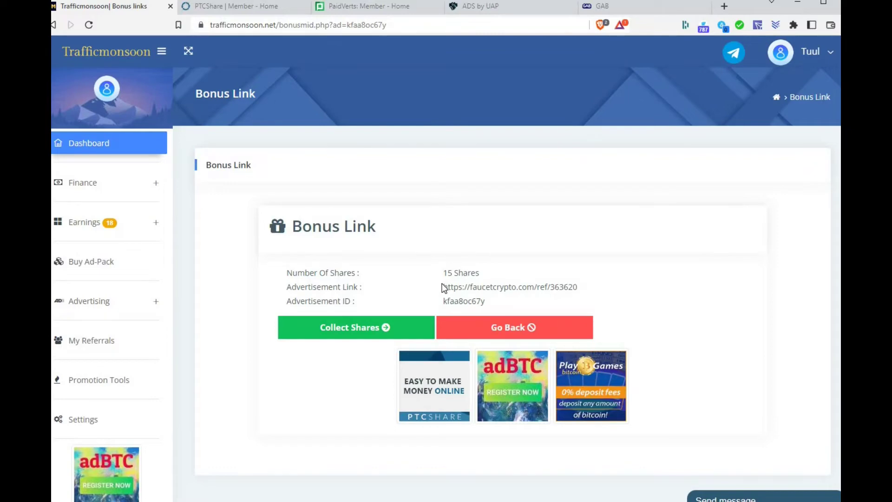
click(386, 328)
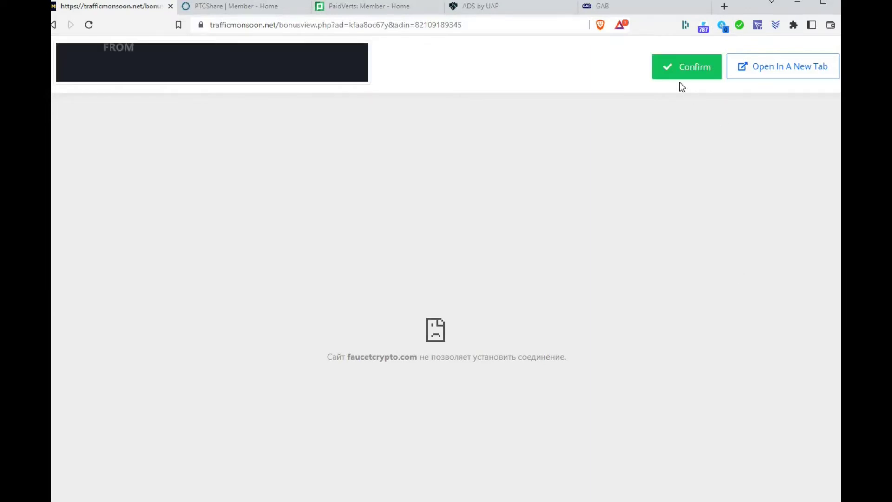
click(689, 64)
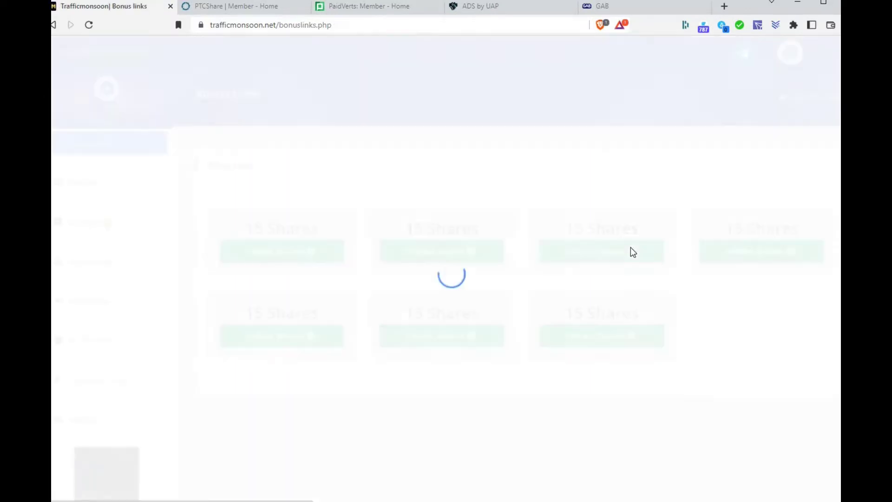
Collect the 15 shares from the viefaucet.com bonus link by viewing its ad until the timer ends and confirming the view.
click(309, 251)
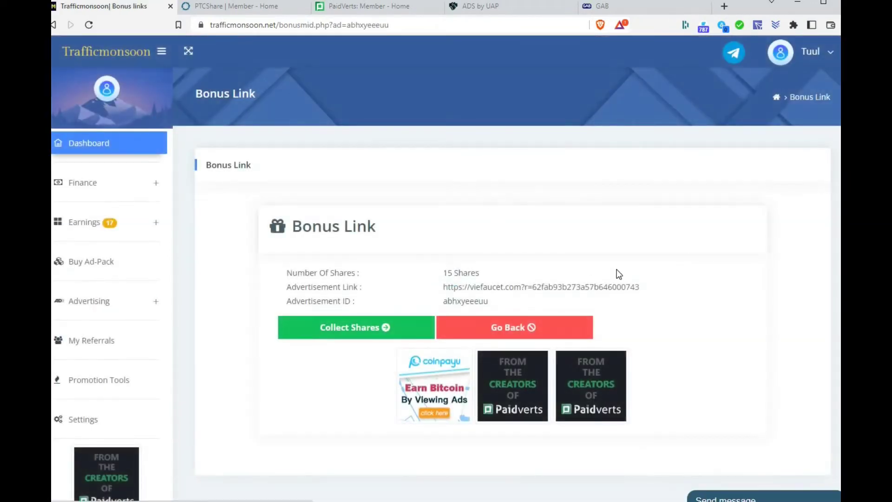
click(387, 328)
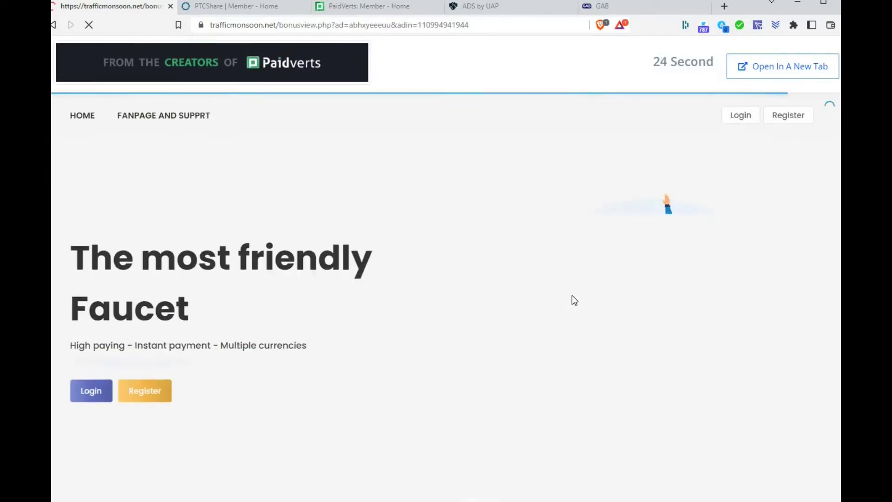
scroll(470, 282, down, 7)
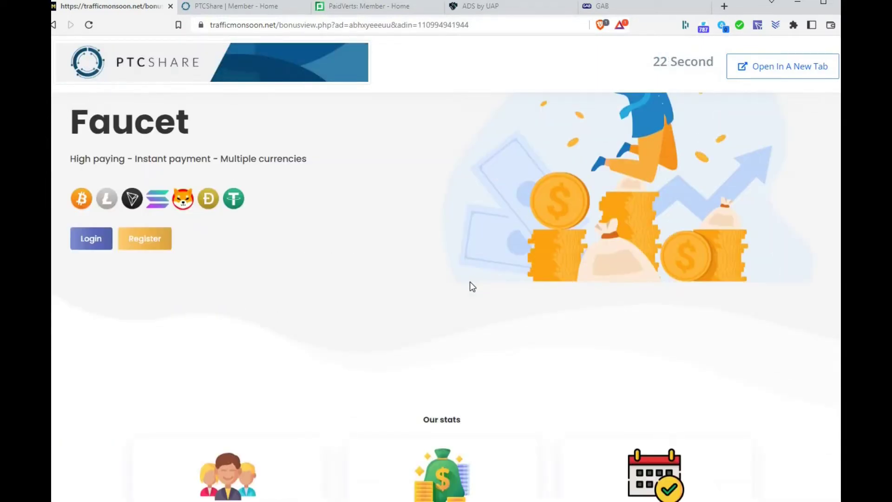
scroll(542, 335, down, 3)
scroll(653, 353, up, 10)
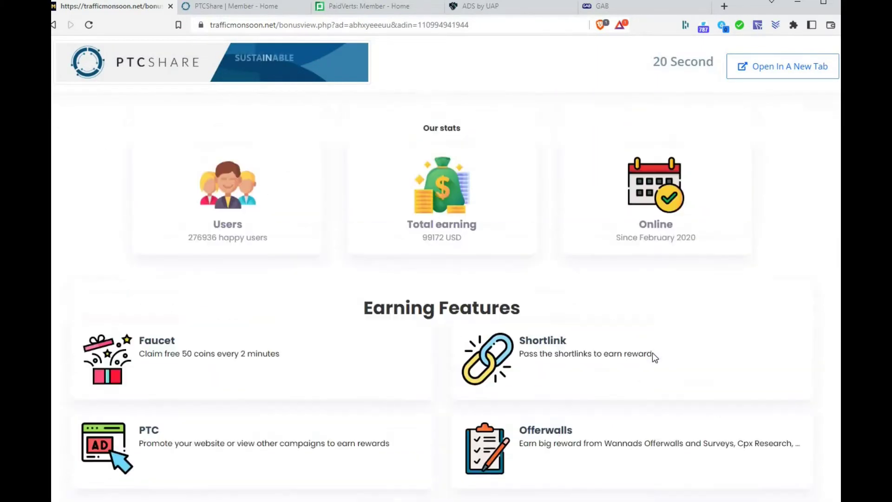
scroll(503, 305, up, 1)
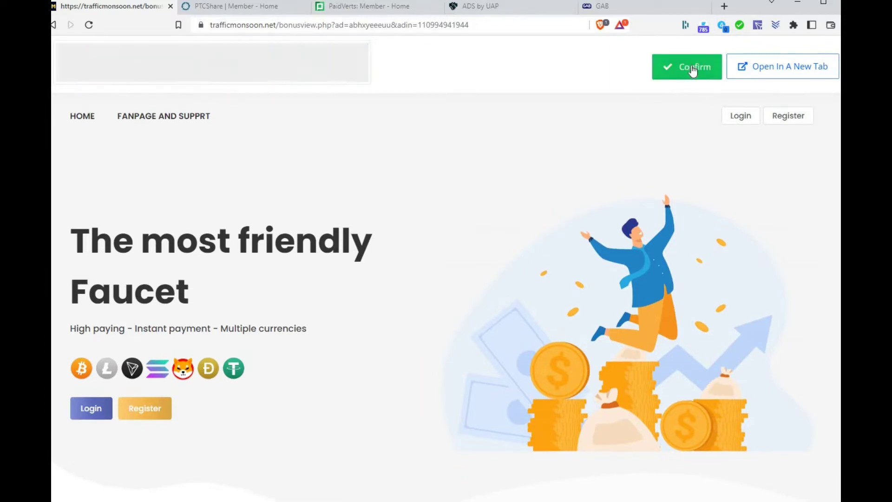
click(686, 65)
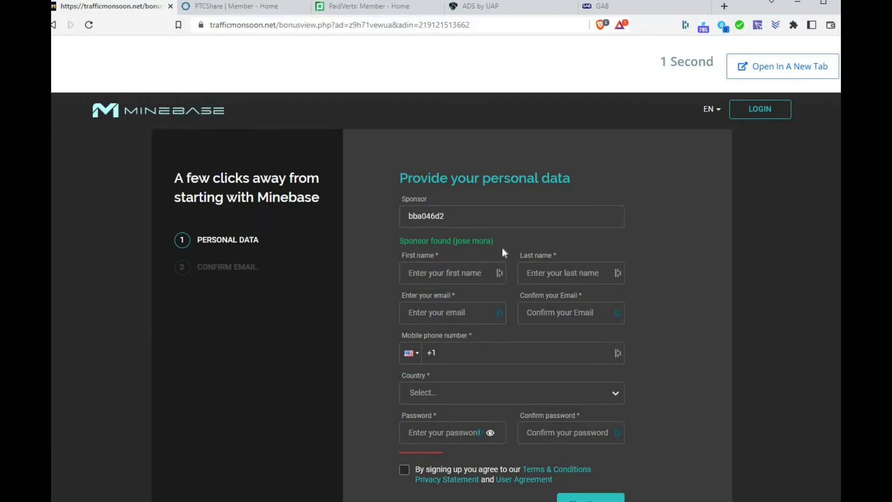
Confirm the Minebase and Swagbucks bonus ad views once each countdown ends.
click(666, 75)
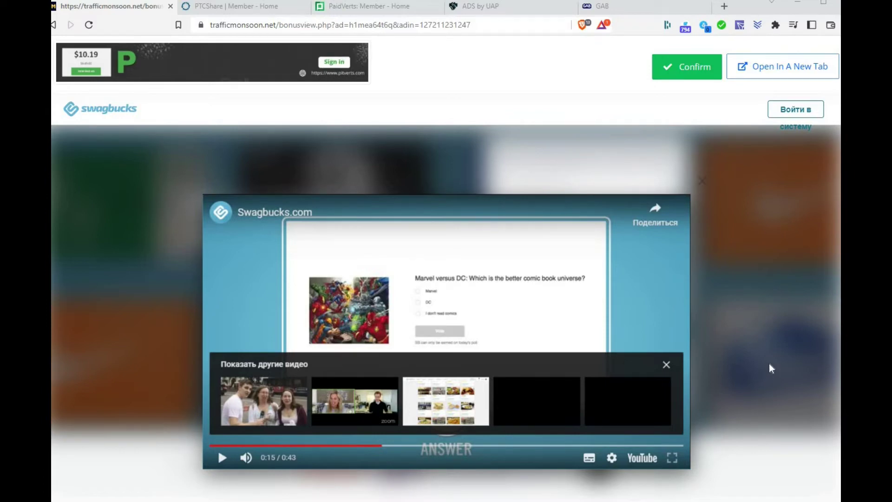
click(692, 68)
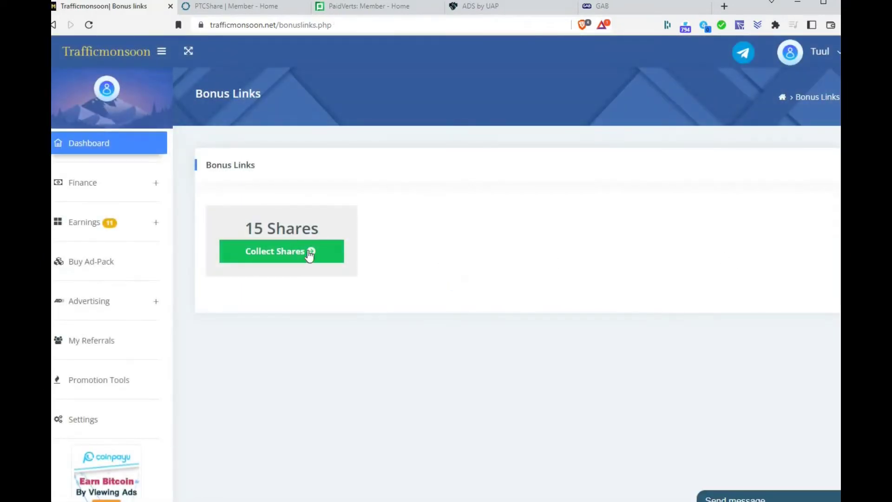
Collect the 15 shares from the coin-farm.net bonus link by viewing its ad for the full countdown and confirming.
click(309, 251)
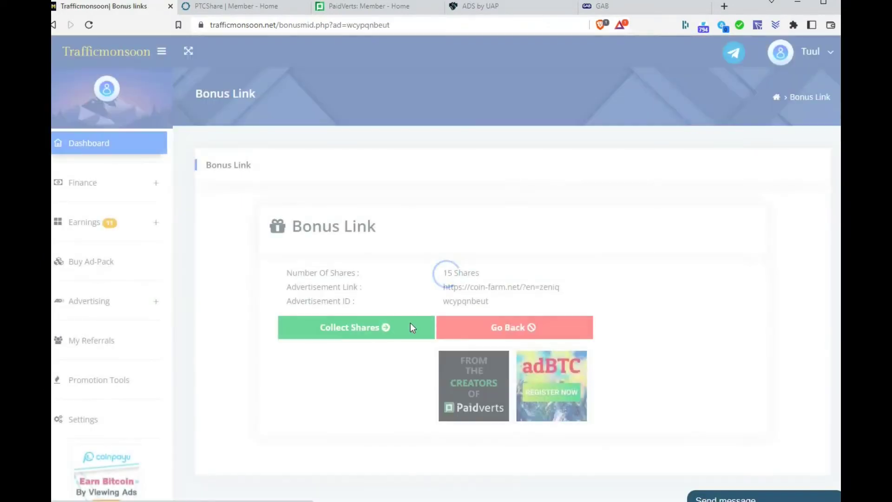
click(412, 326)
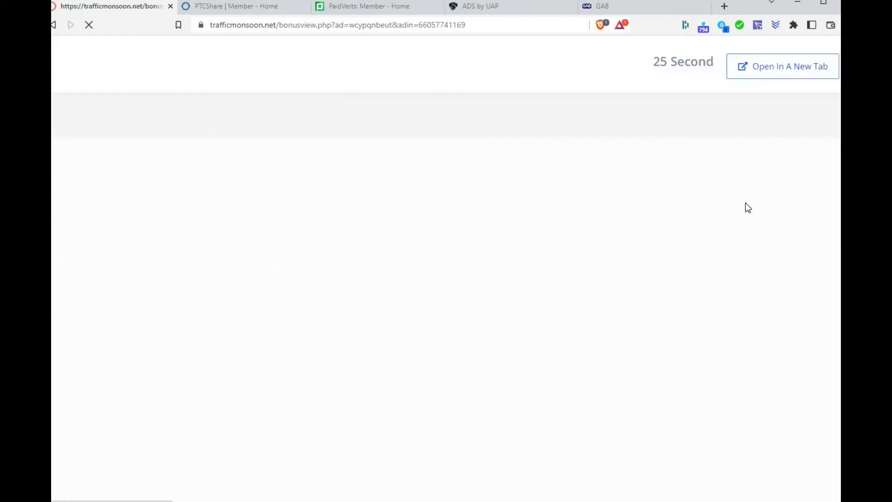
scroll(455, 195, down, 7)
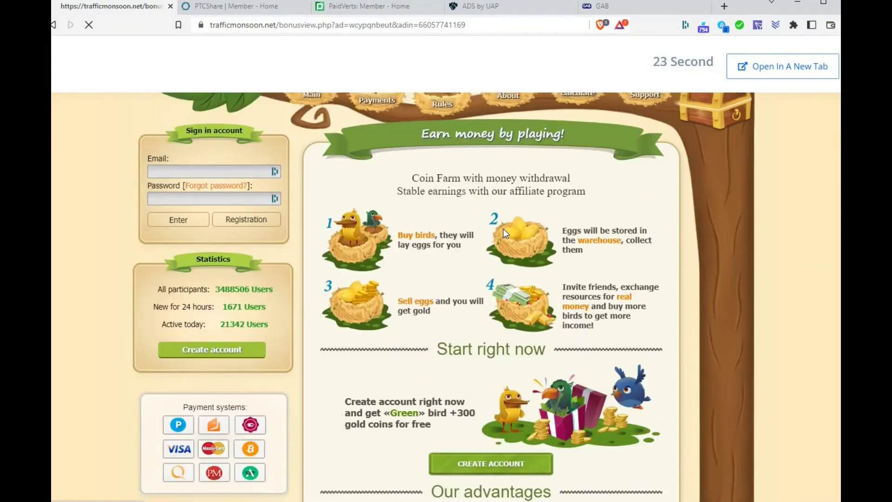
scroll(586, 312, down, 1)
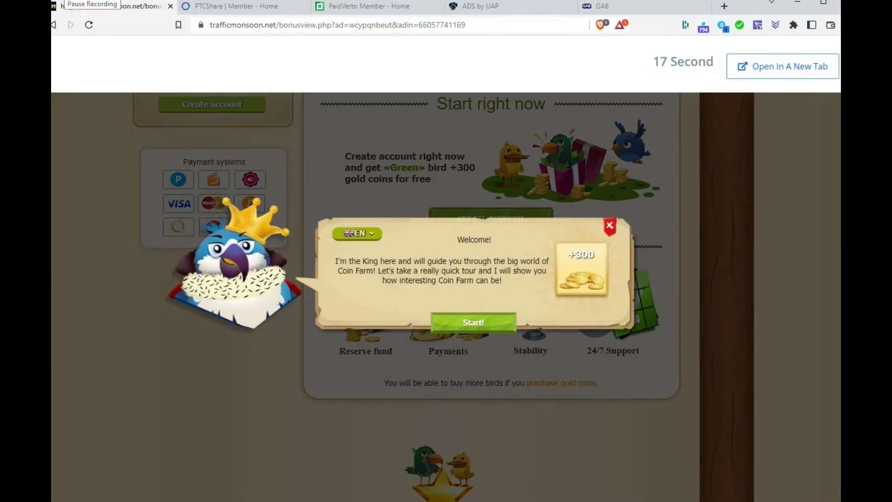
key(alt+Left)
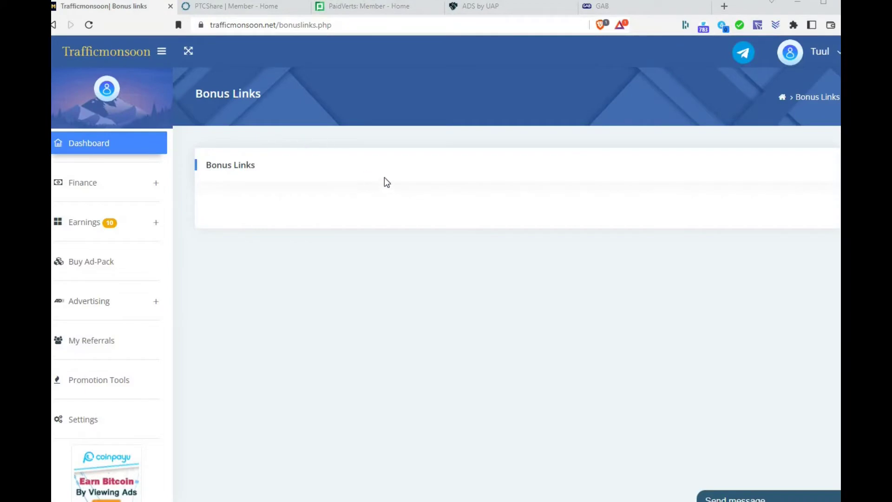
Open the dashboard and review the share total, account level, earnings options and Member's Earnings section.
click(99, 147)
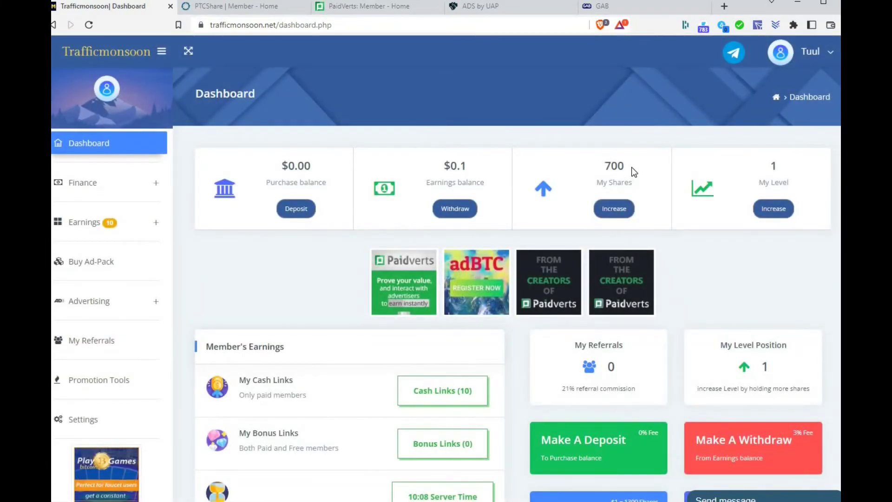
double_click(614, 165)
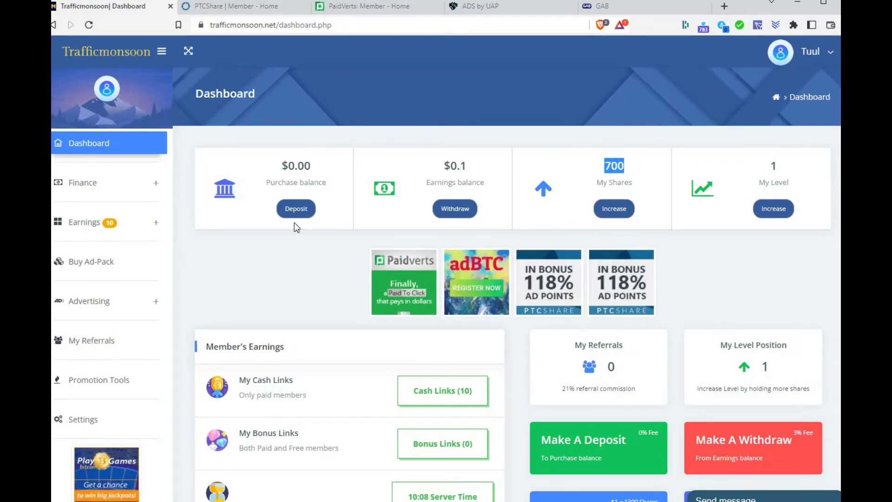
click(96, 223)
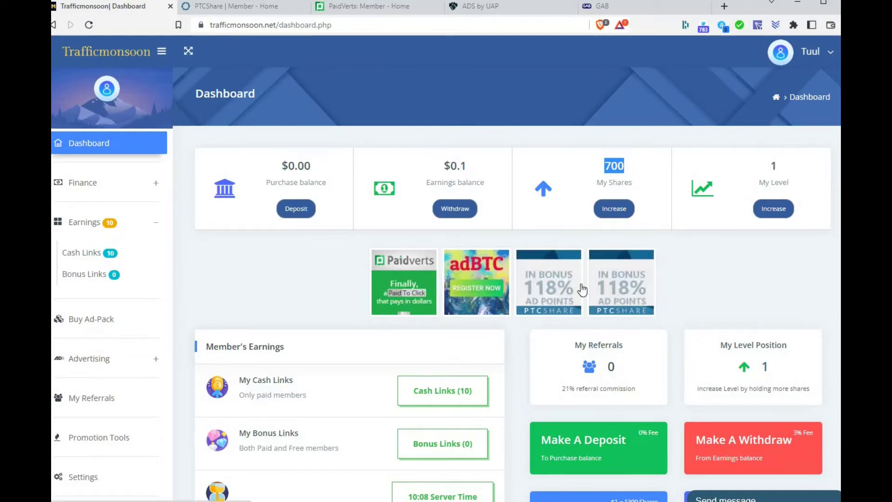
double_click(763, 166)
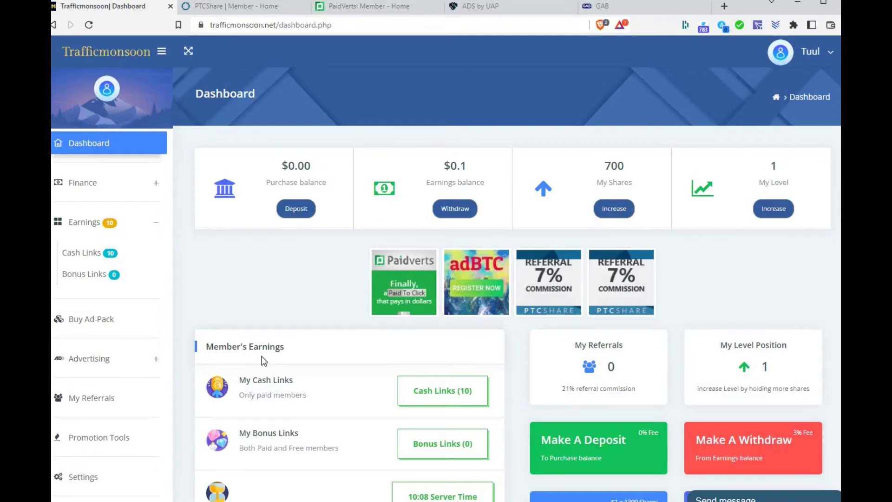
scroll(522, 400, down, 3)
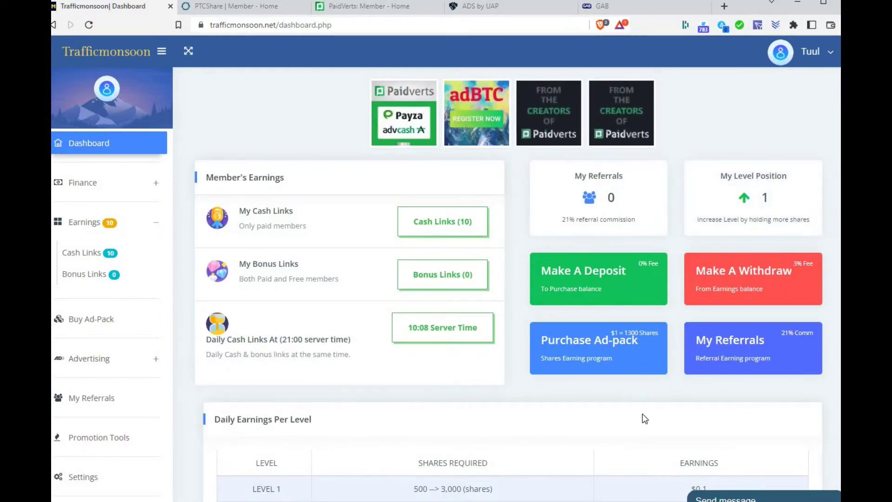
scroll(642, 413, up, 2)
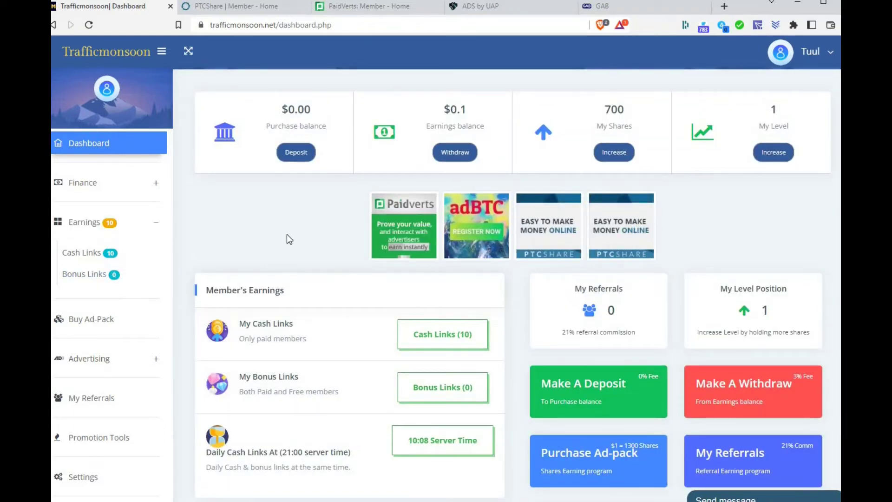
scroll(733, 285, up, 1)
scroll(690, 286, down, 2)
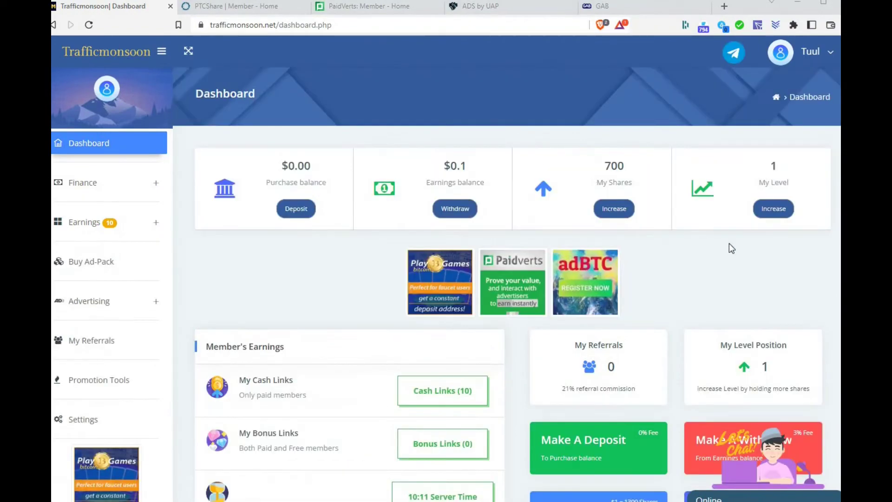
Examine the Daily Earnings Per Level table, the VIP Membership terms and the affiliate system on the dashboard.
scroll(656, 306, down, 8)
scroll(656, 310, down, 3)
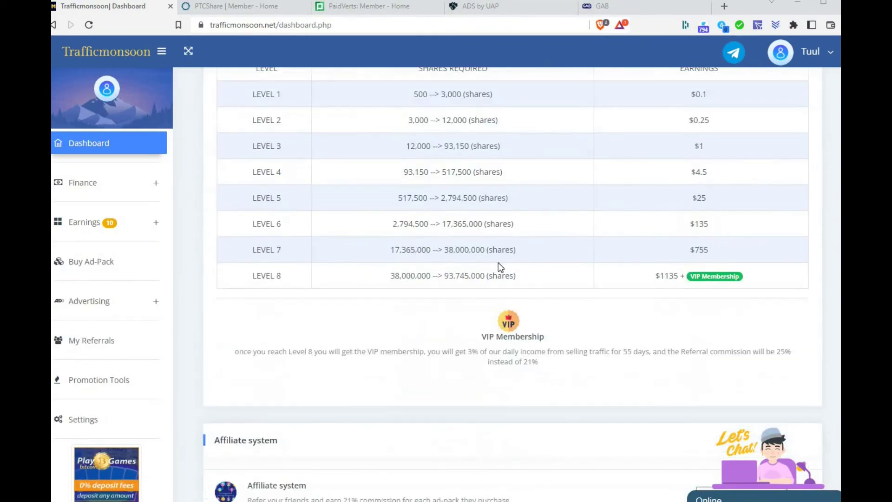
scroll(500, 265, up, 2)
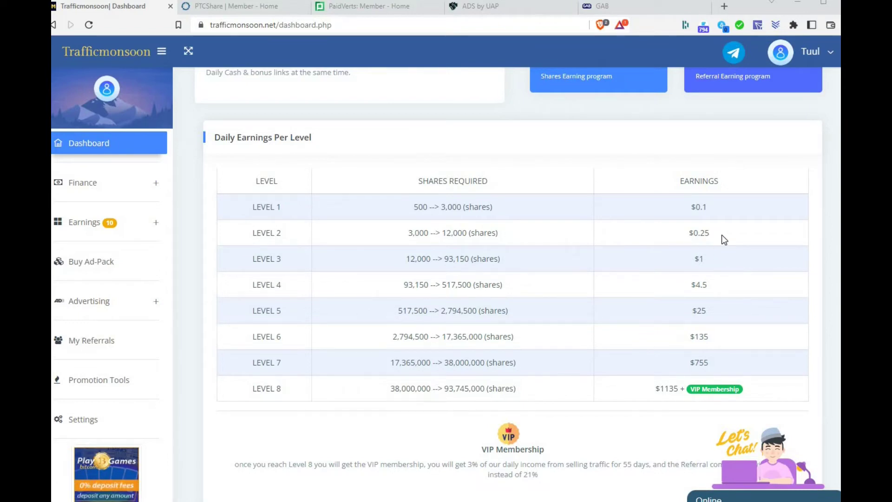
scroll(689, 293, down, 4)
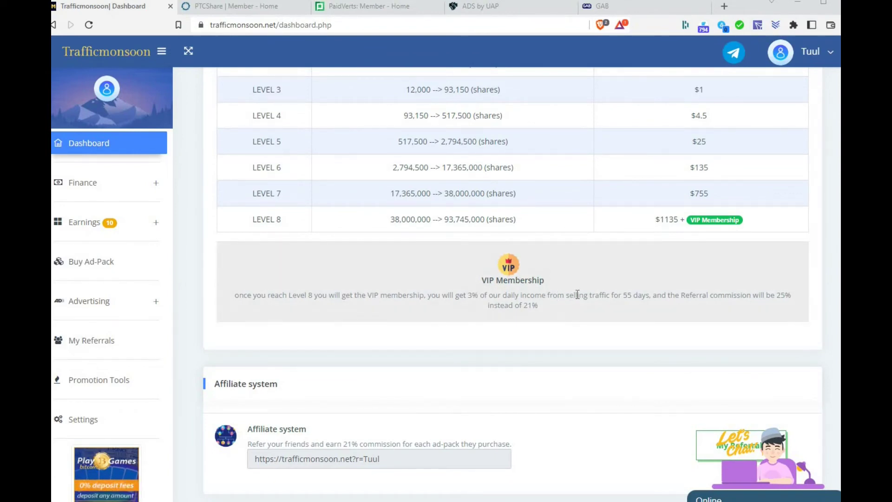
scroll(578, 297, down, 1)
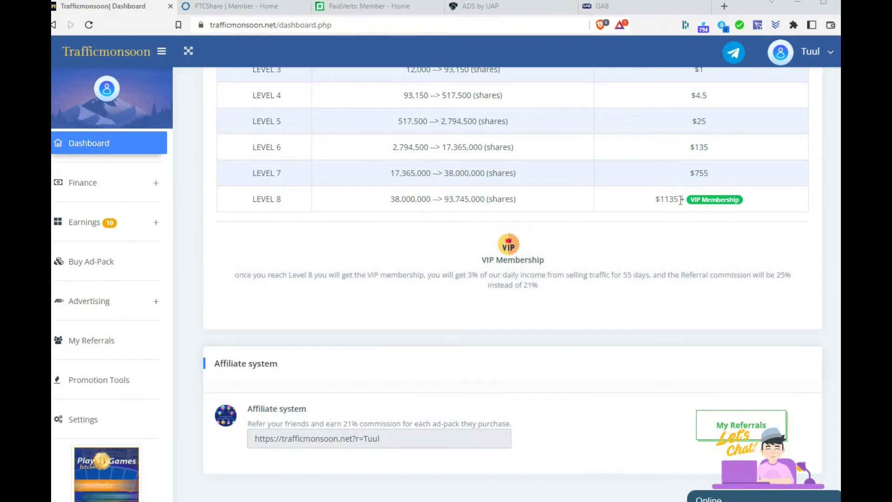
scroll(698, 210, up, 2)
scroll(711, 218, up, 4)
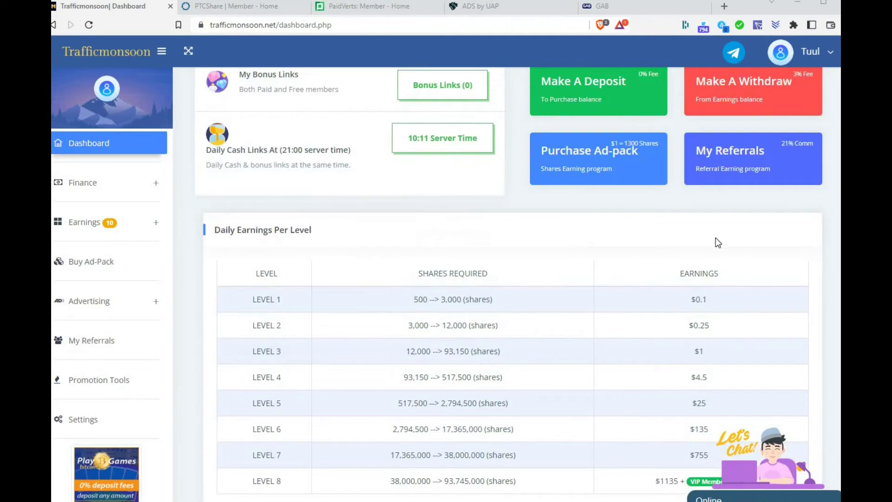
scroll(716, 238, up, 4)
scroll(735, 235, up, 4)
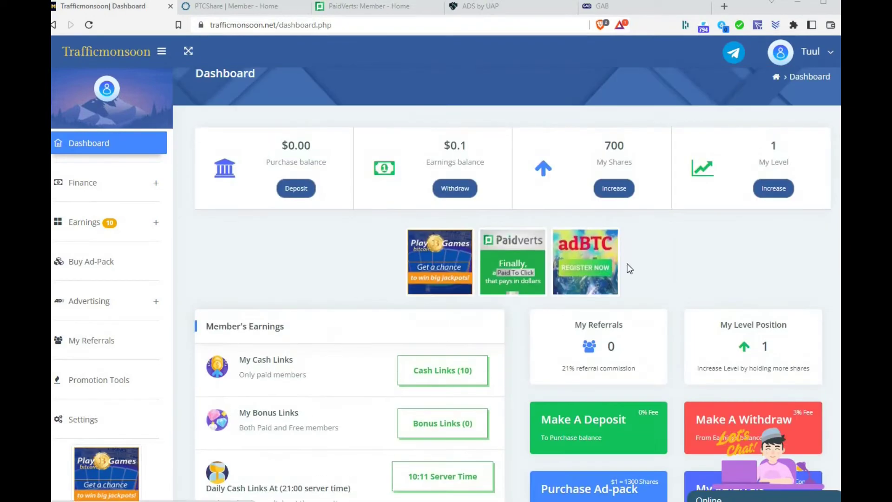
scroll(517, 338, down, 2)
scroll(517, 338, down, 5)
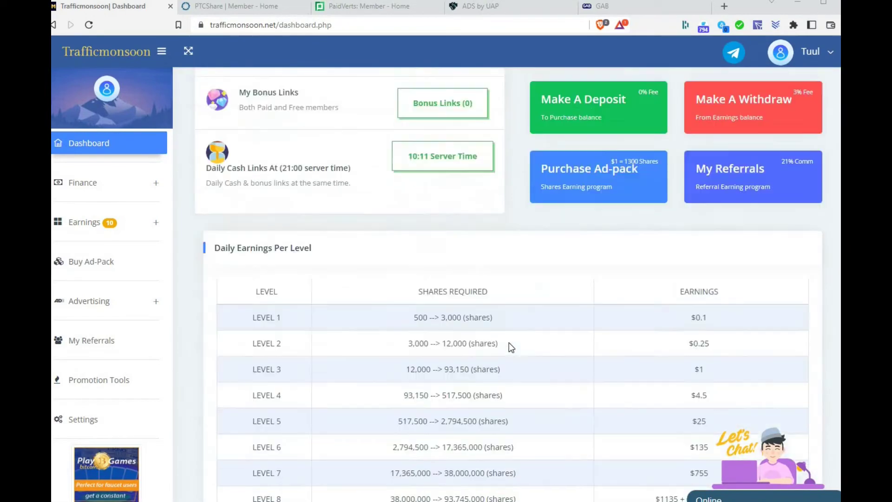
scroll(557, 338, up, 7)
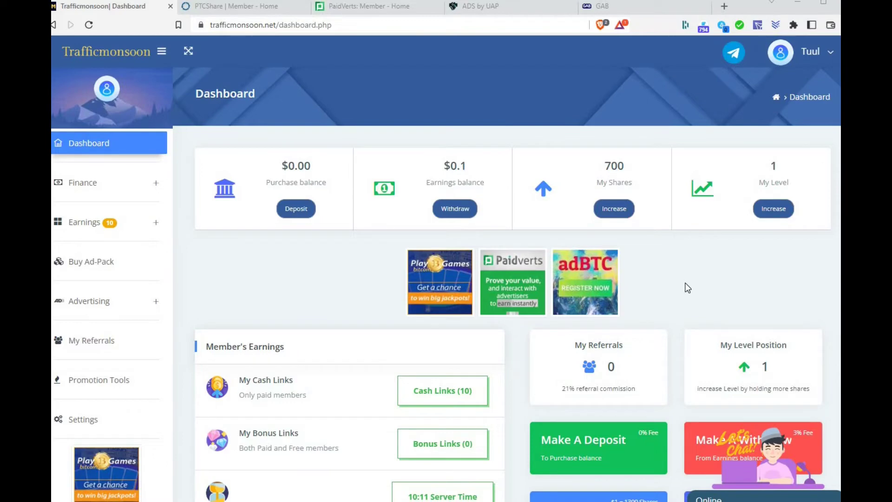
Look over the ADS by UAP home page for comparison, and return to the Trafficmonsoon dashboard.
click(512, 8)
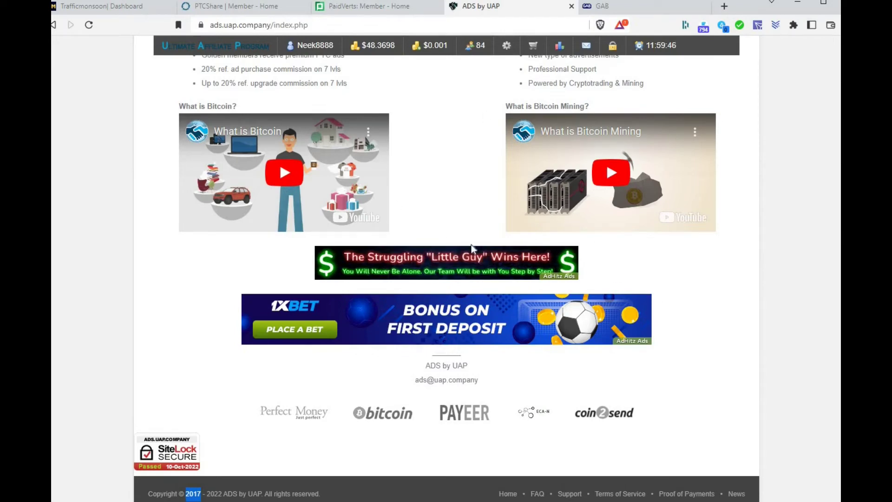
scroll(405, 142, up, 1)
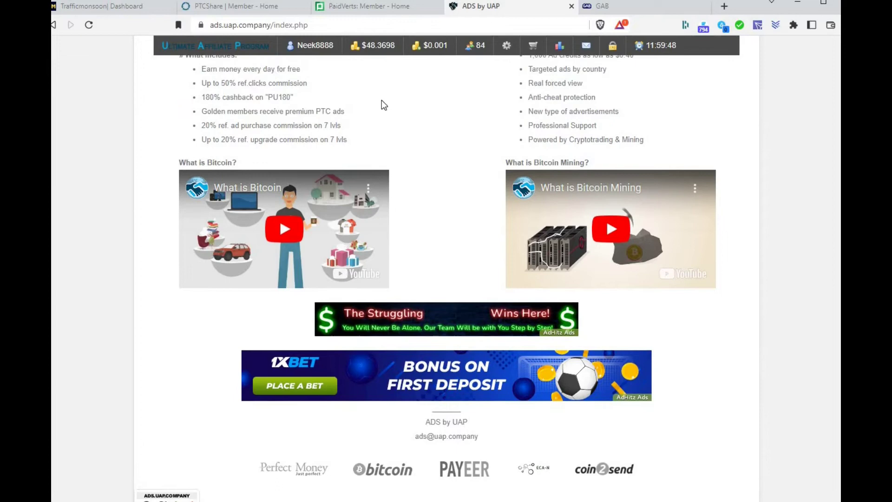
click(103, 8)
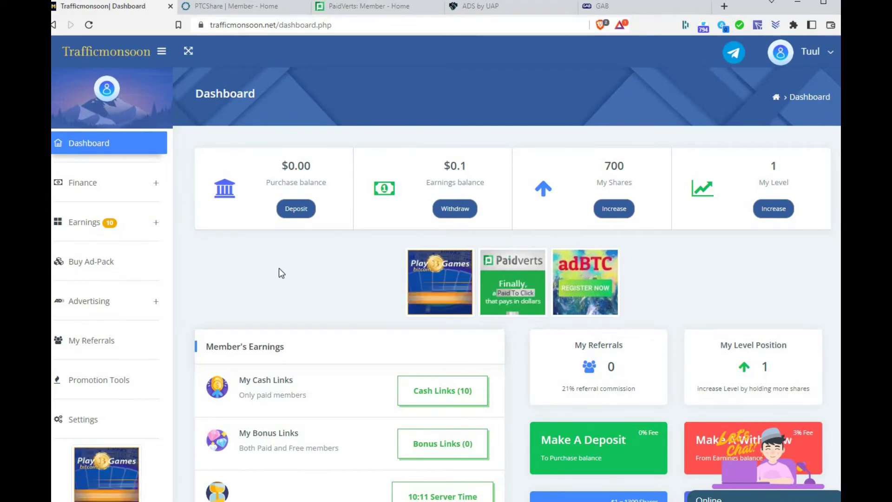
Check the share total on the dashboard and open the list of cash links among the earnings options.
scroll(280, 265, down, 1)
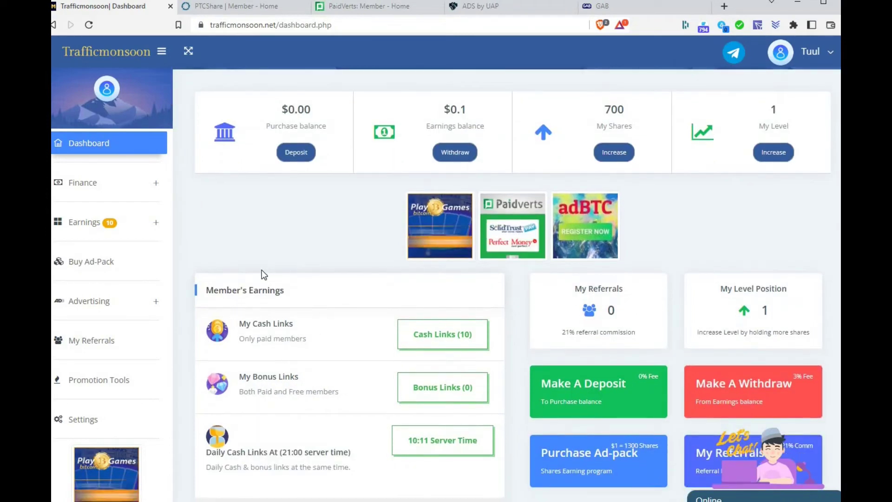
scroll(676, 198, up, 1)
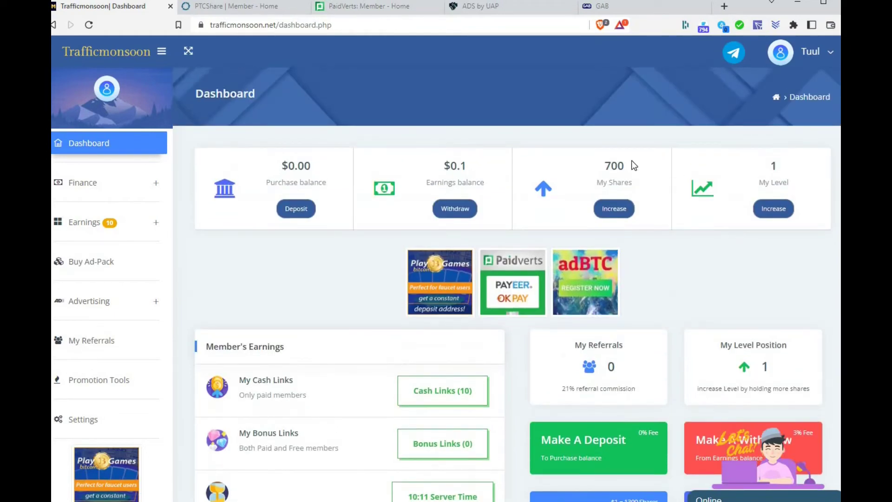
drag(632, 161, 604, 166)
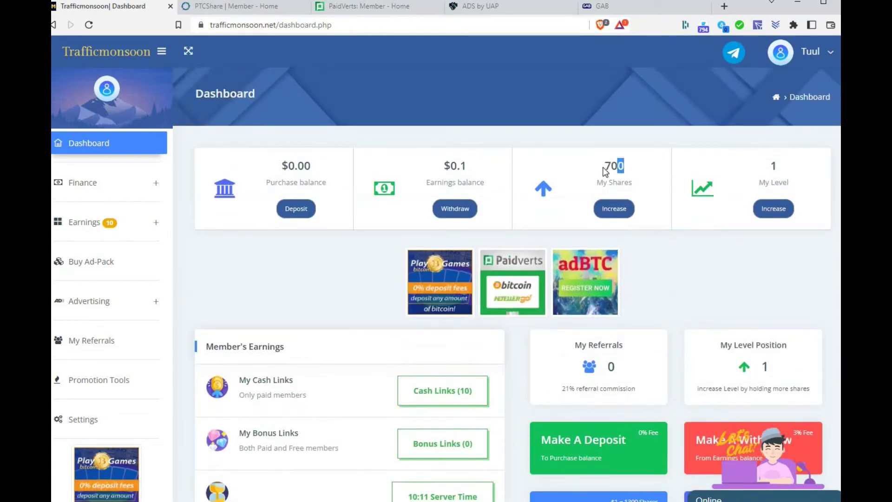
click(94, 227)
click(99, 254)
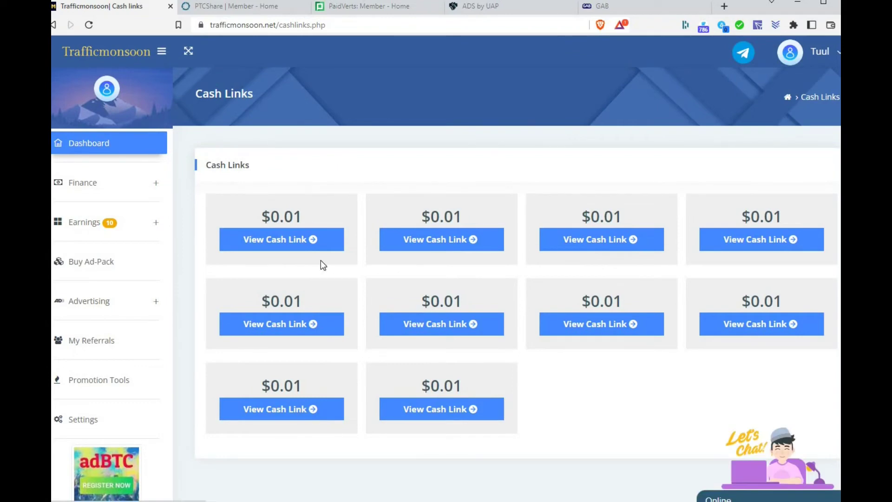
View a $0.01 cash link ad until its timer runs out and return to the list of cash links.
click(595, 285)
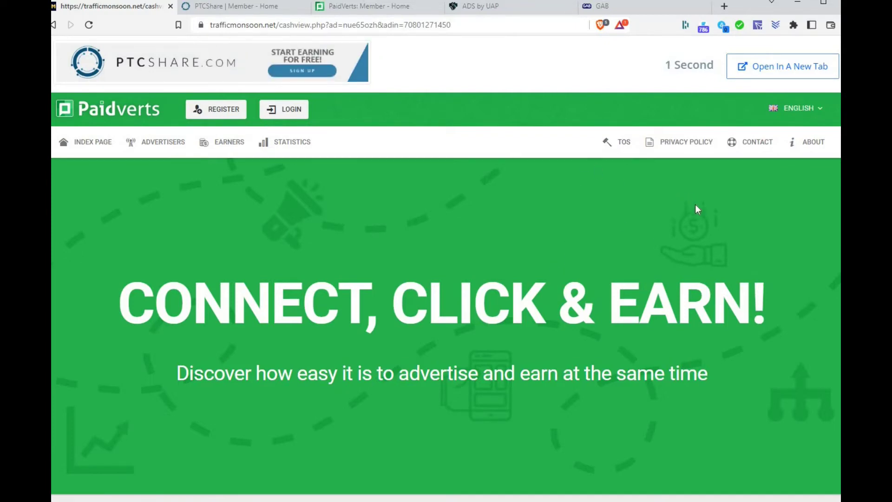
click(701, 69)
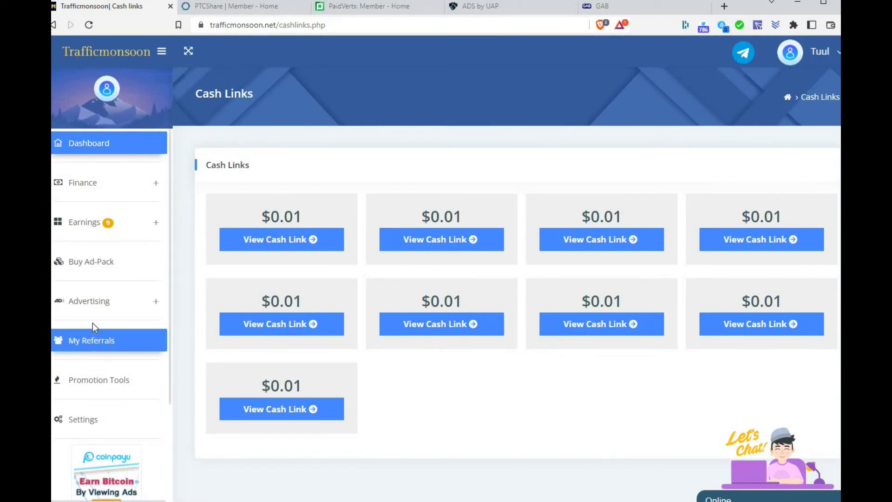
Open the ad-pack purchase page and review the pack price, included visits and shares, and available payment methods.
click(112, 264)
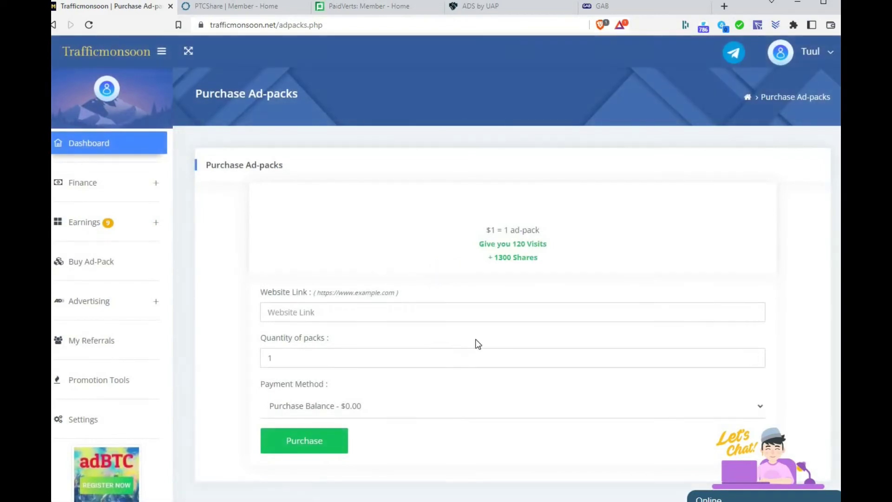
scroll(468, 342, down, 1)
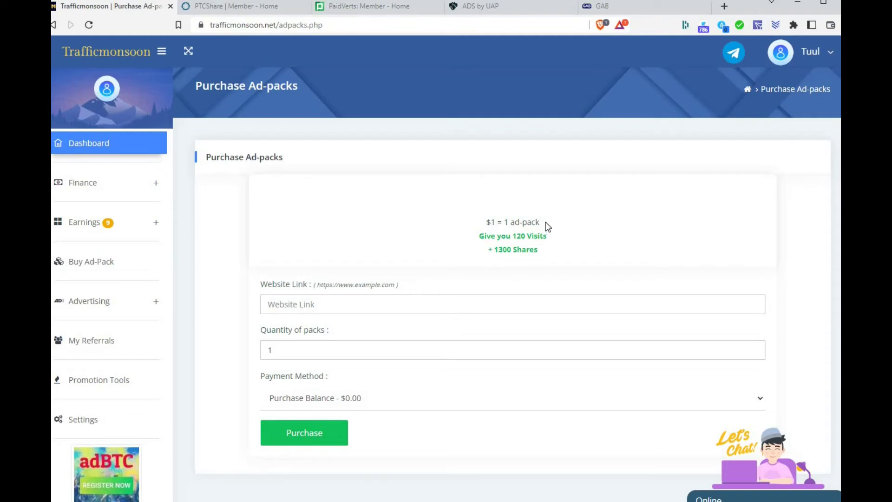
drag(542, 222, 487, 222)
click(521, 222)
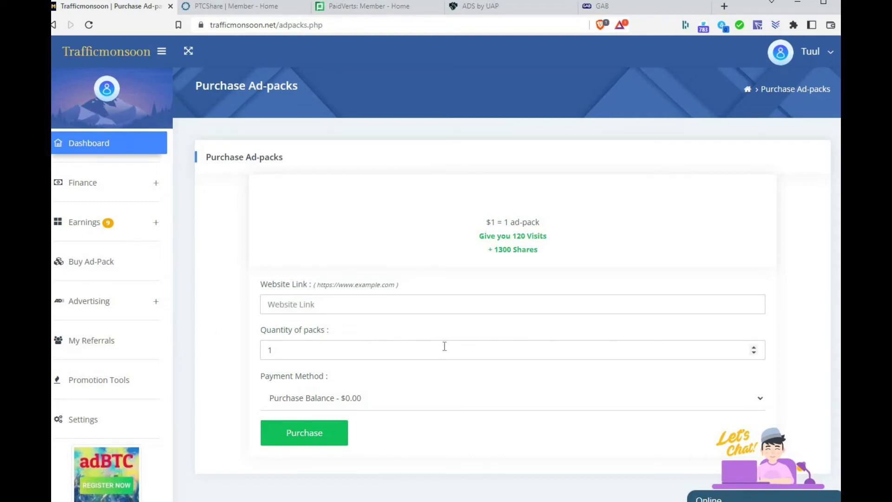
click(393, 397)
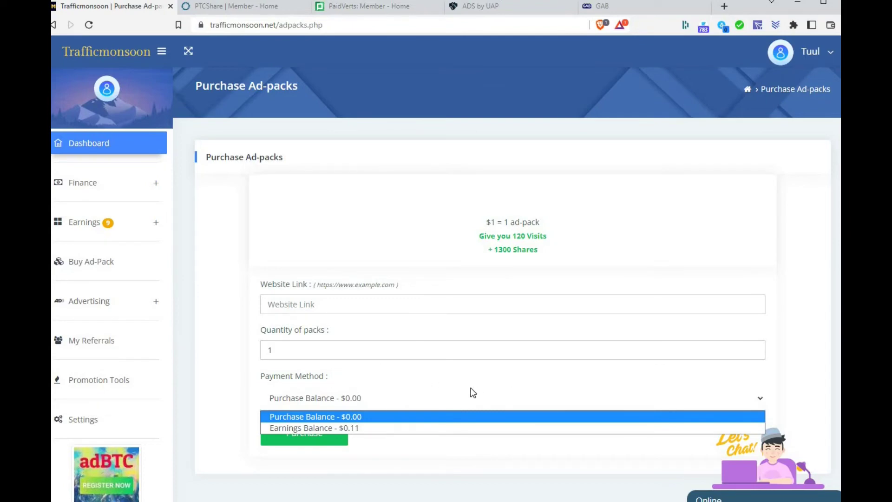
click(523, 376)
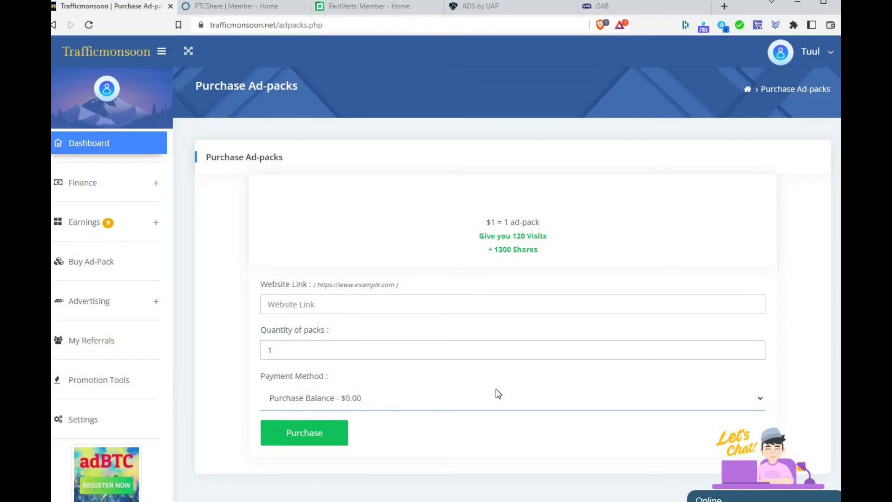
scroll(440, 282, up, 1)
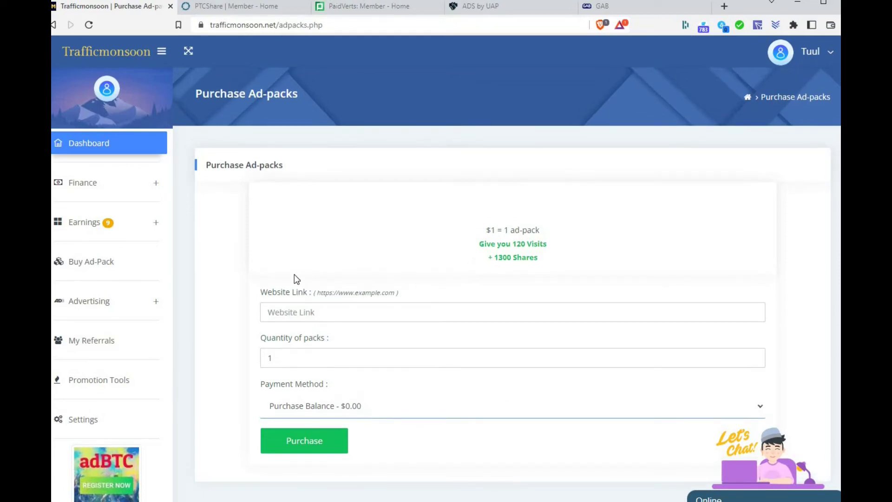
Open the deposit page and examine the minimum amounts and fees for Payeer, Perfect Money and cryptocurrency, plus the transactions list.
click(109, 184)
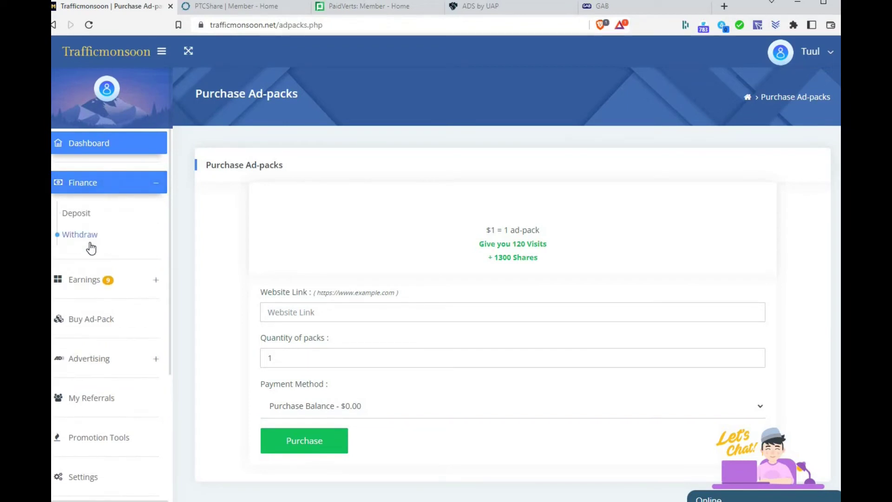
click(83, 215)
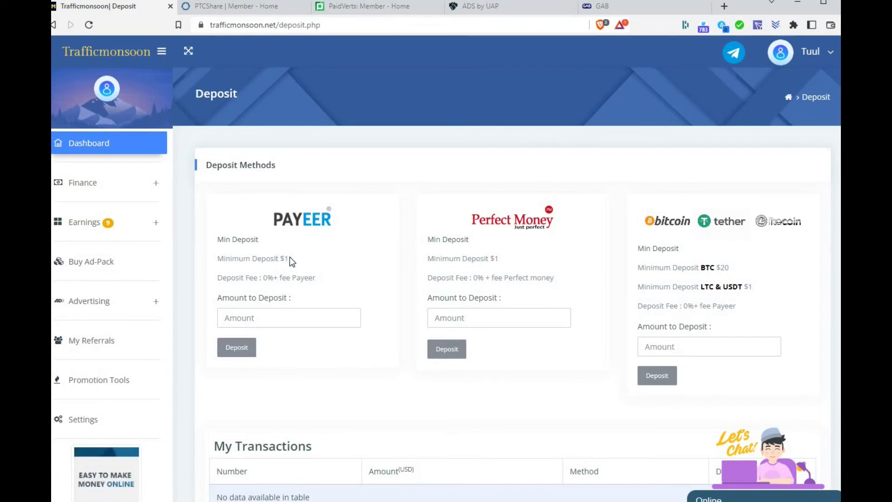
drag(289, 256, 261, 259)
click(263, 259)
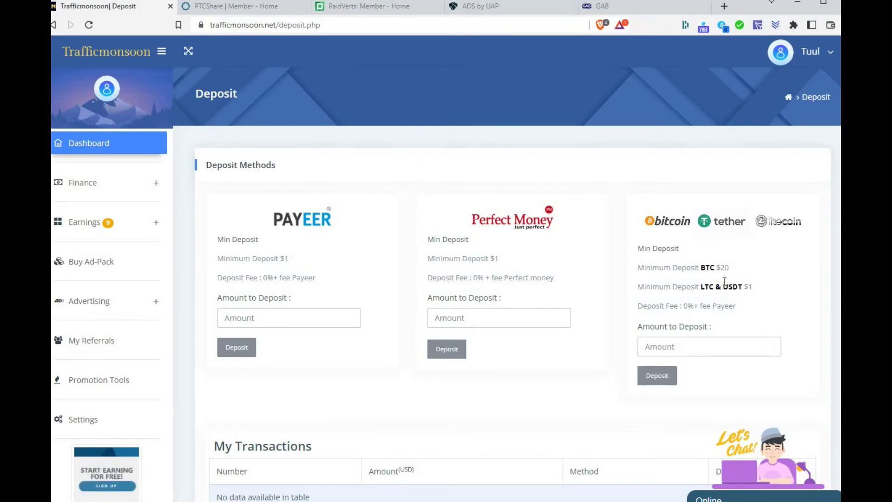
mouse_move(731, 268)
mouse_down()
mouse_move(720, 267)
mouse_move(737, 265)
mouse_up()
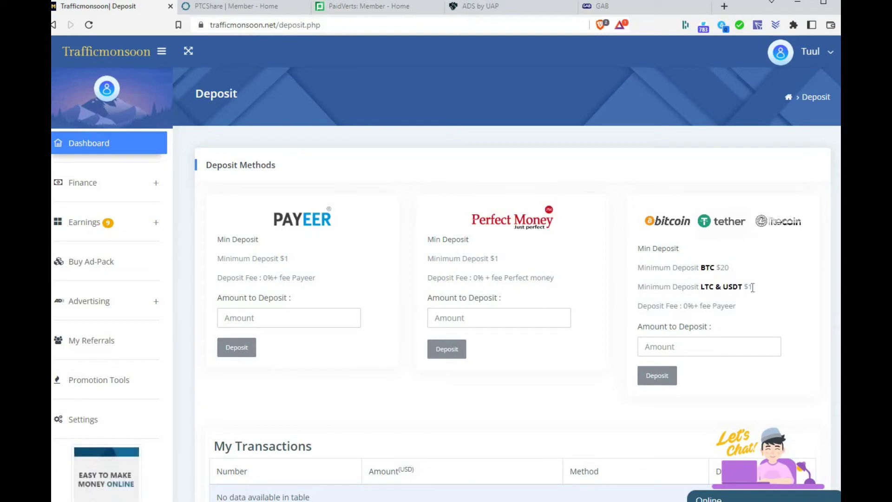
drag(754, 290, 744, 287)
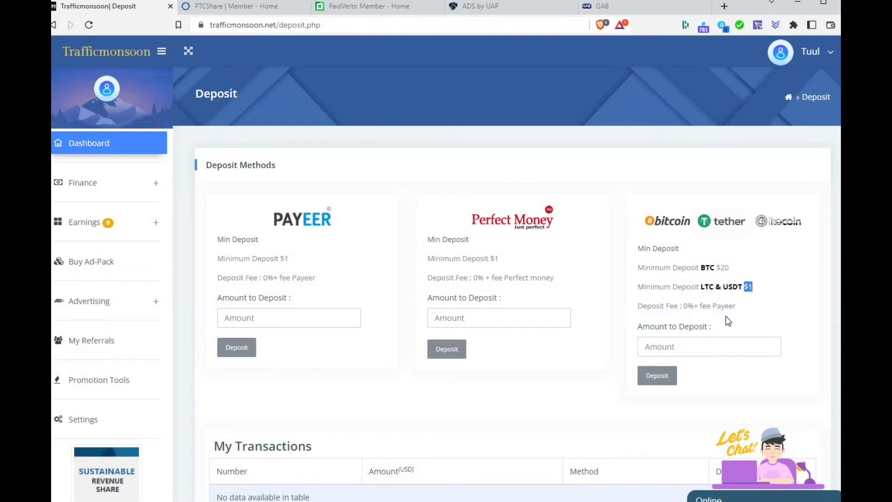
click(743, 306)
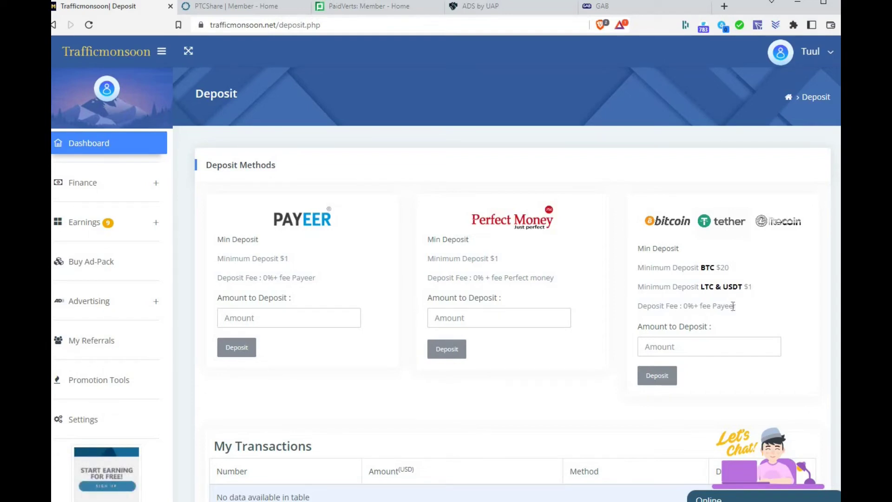
drag(743, 306, 506, 398)
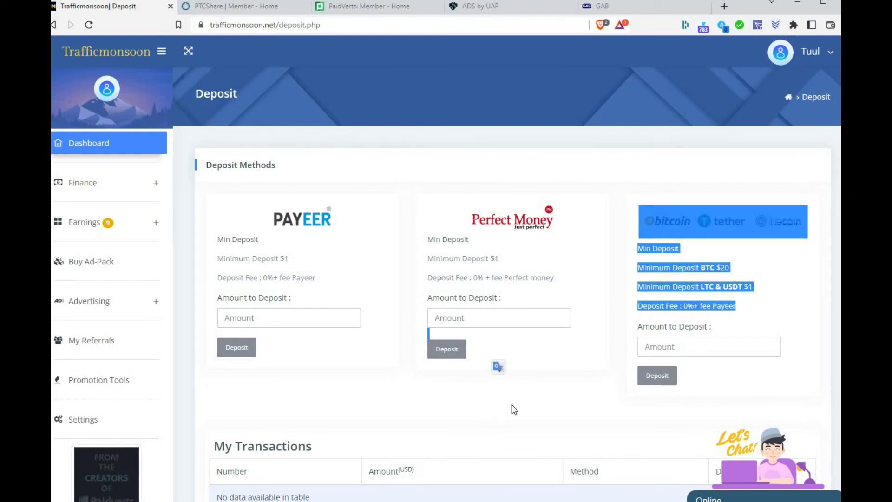
scroll(512, 405, down, 1)
scroll(507, 396, down, 4)
scroll(511, 391, up, 5)
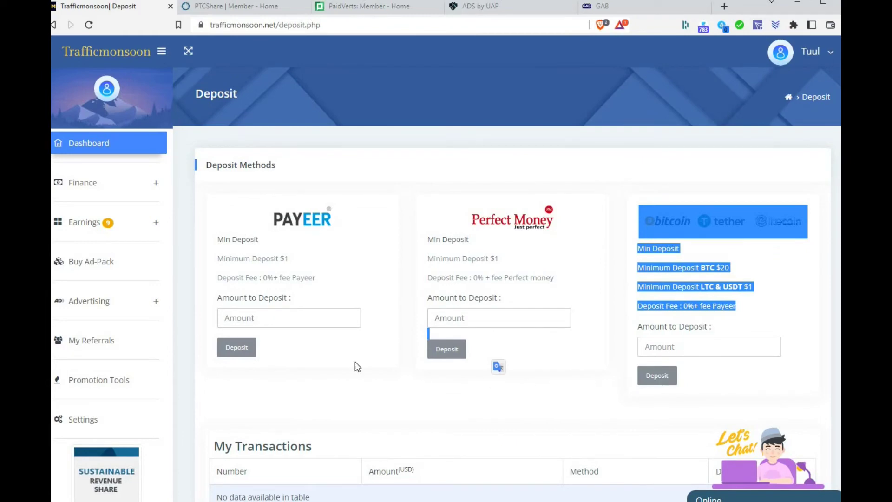
Open the withdrawal page and check the minimum amount and the list of withdrawal methods.
click(90, 185)
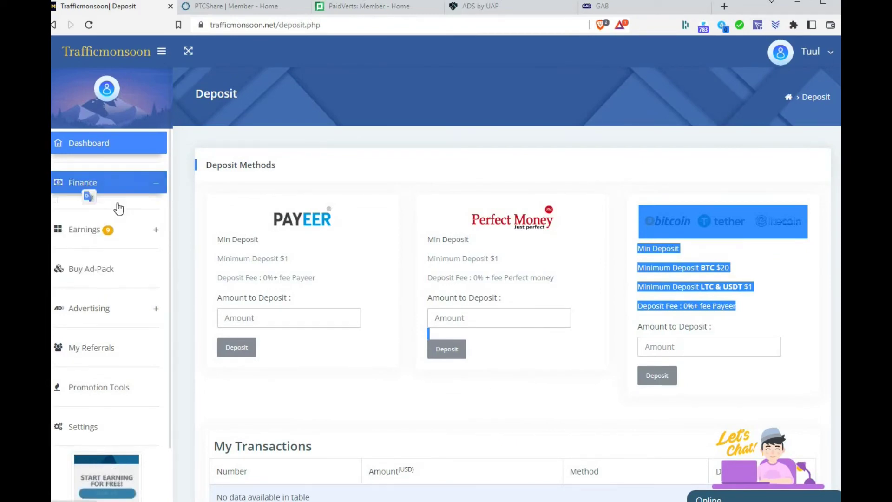
click(88, 238)
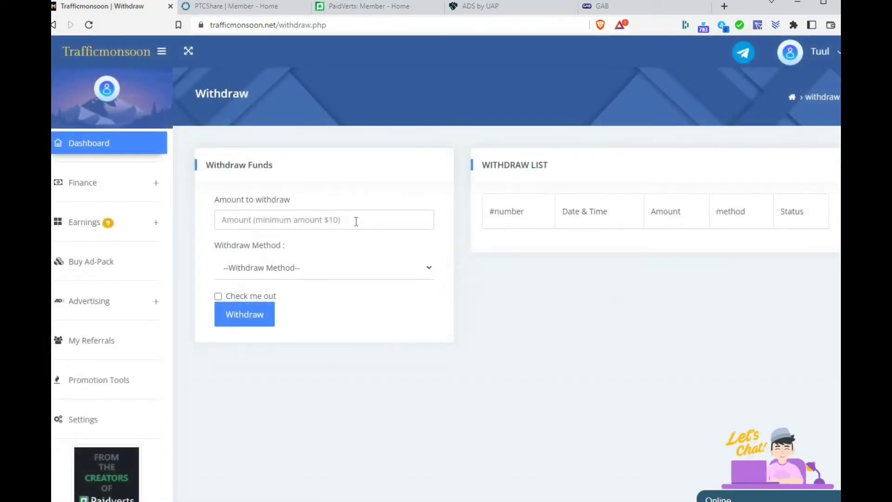
click(366, 218)
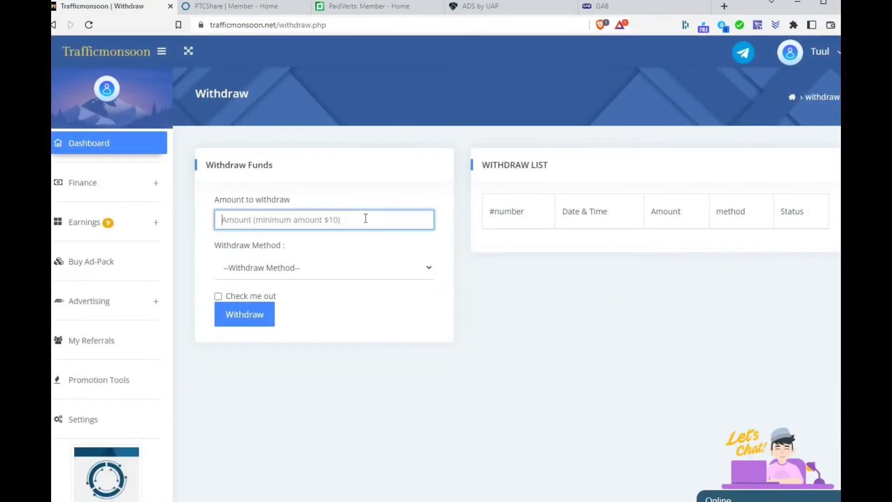
click(427, 270)
click(427, 271)
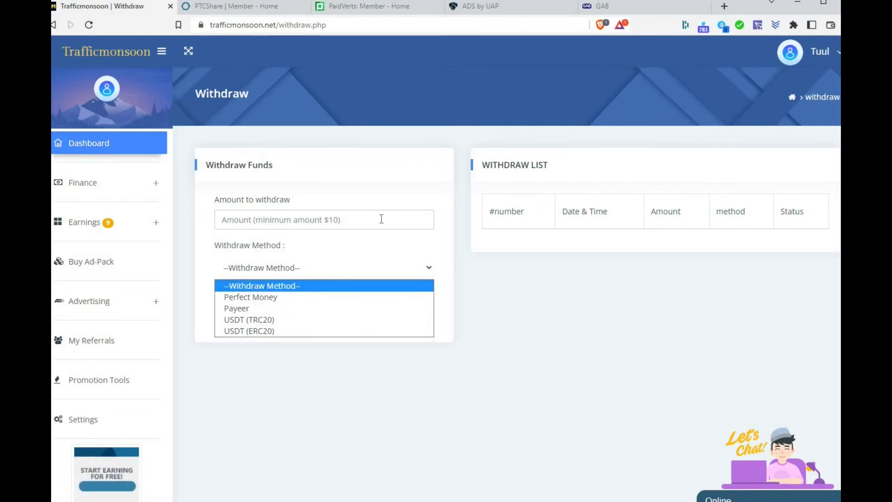
click(361, 220)
click(357, 222)
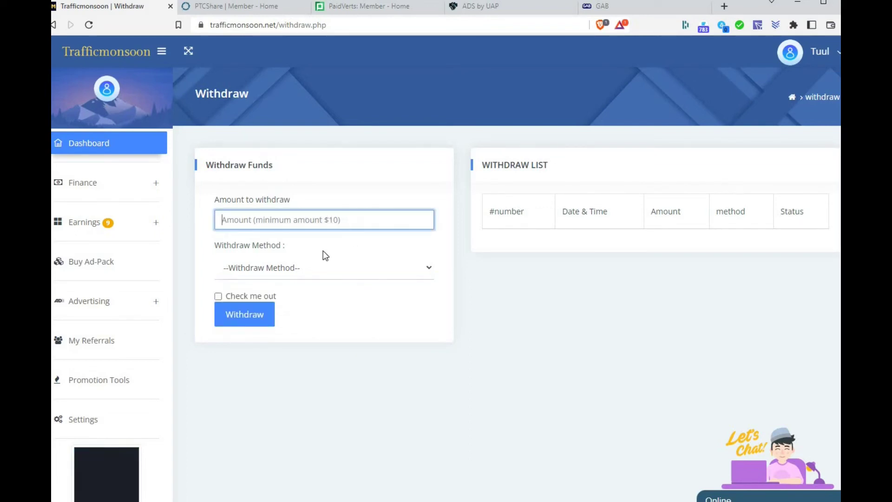
click(430, 269)
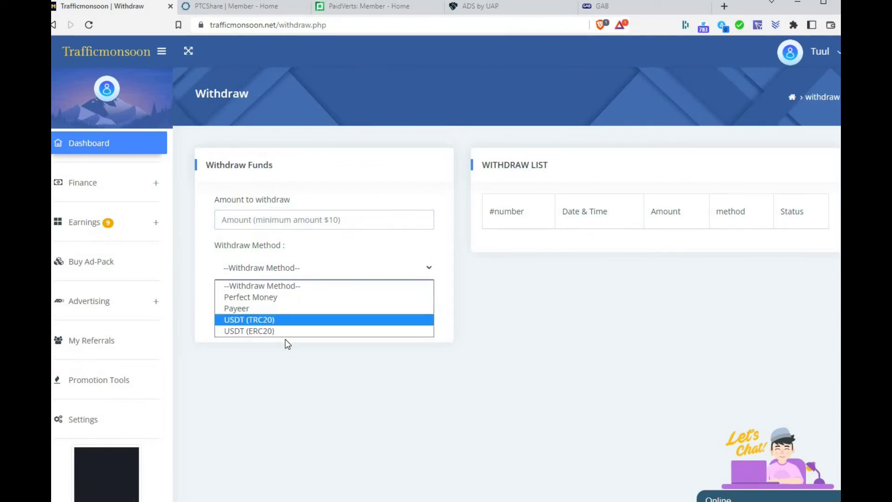
Open the account settings and review the USDT (TRC20) address and Perfect Money account sections for withdrawals.
click(107, 223)
scroll(103, 359, down, 2)
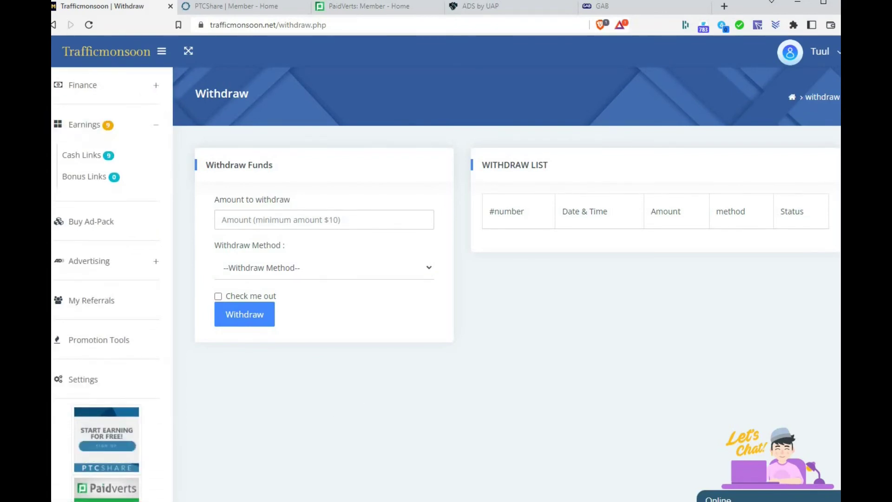
scroll(537, 214, down, 6)
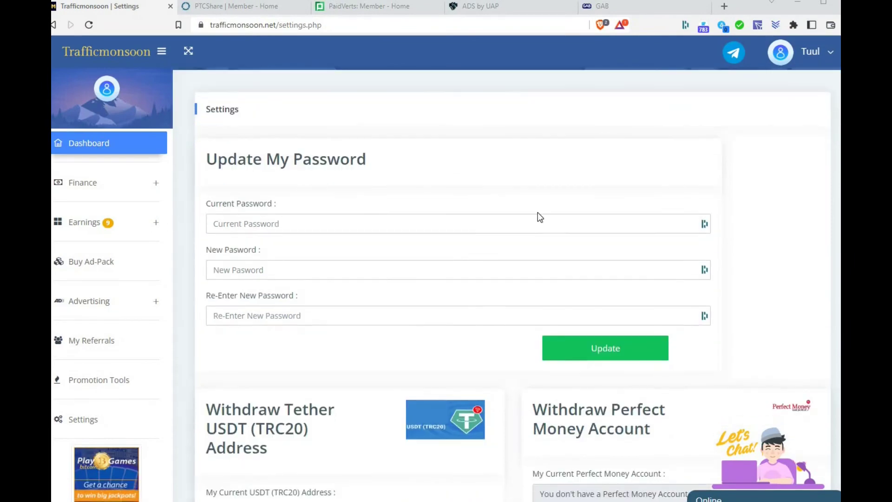
scroll(405, 253, down, 1)
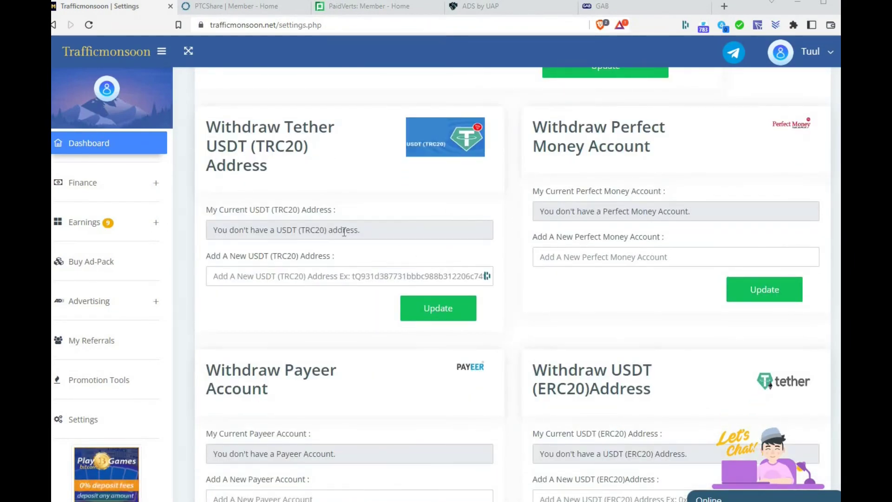
mouse_move(370, 230)
mouse_down()
mouse_move(210, 230)
mouse_move(377, 227)
mouse_up()
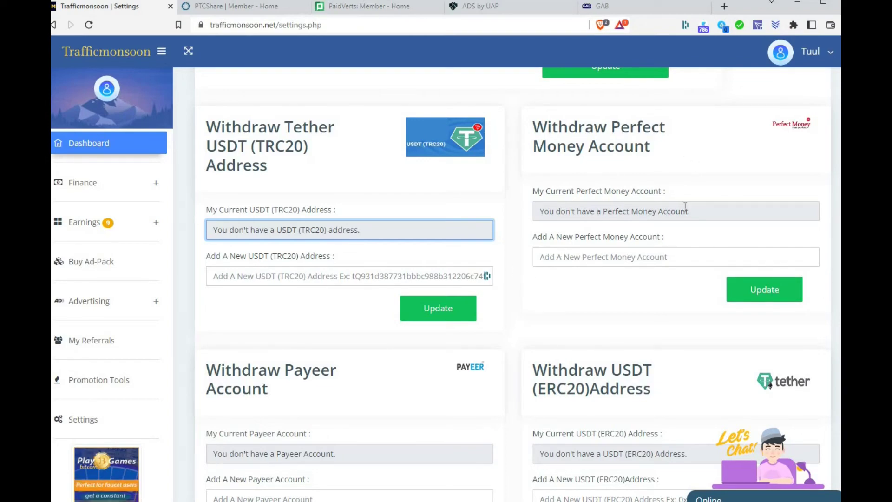
scroll(685, 206, down, 2)
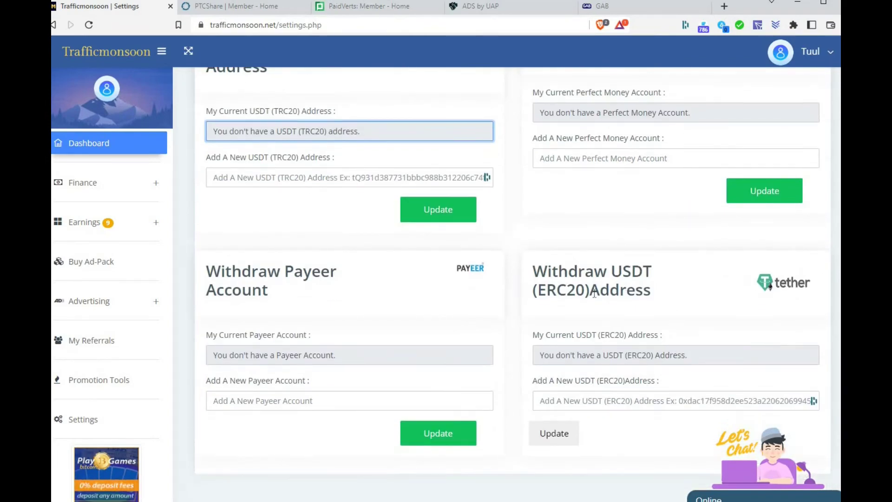
Examine the USDT (ERC20) address and Payeer account sections, and look back over the password and other withdrawal settings.
click(546, 292)
drag(544, 290, 542, 292)
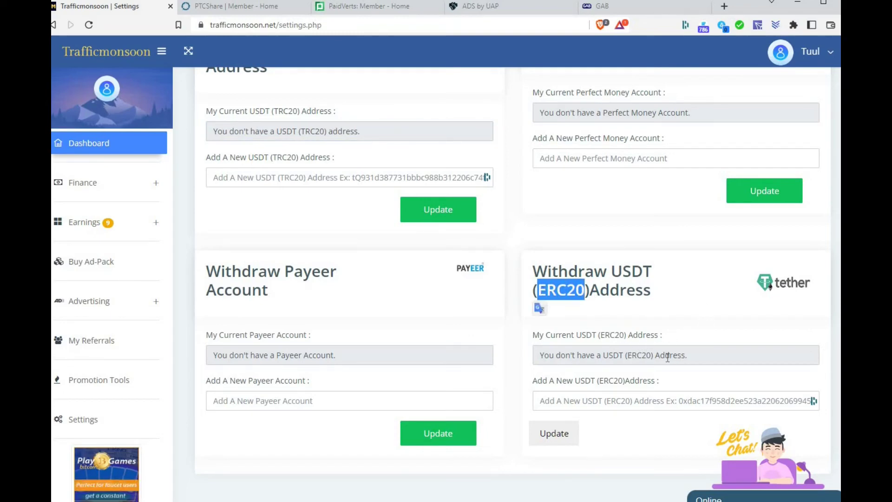
click(685, 354)
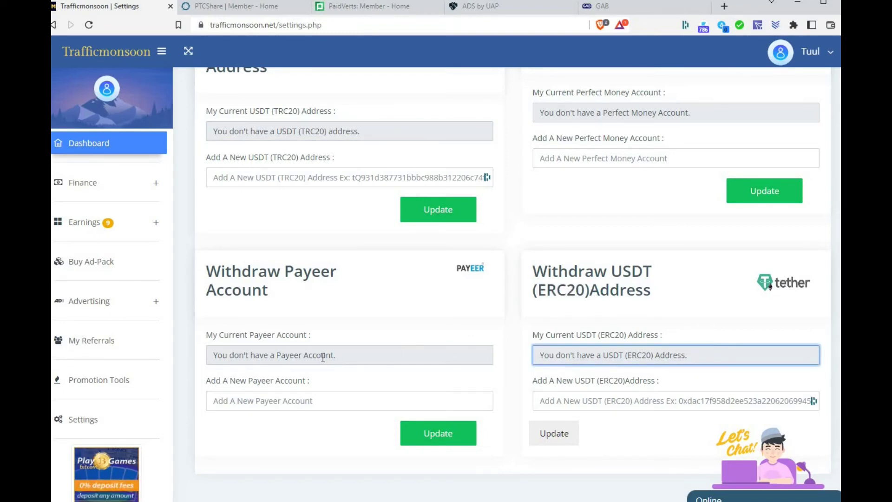
click(302, 402)
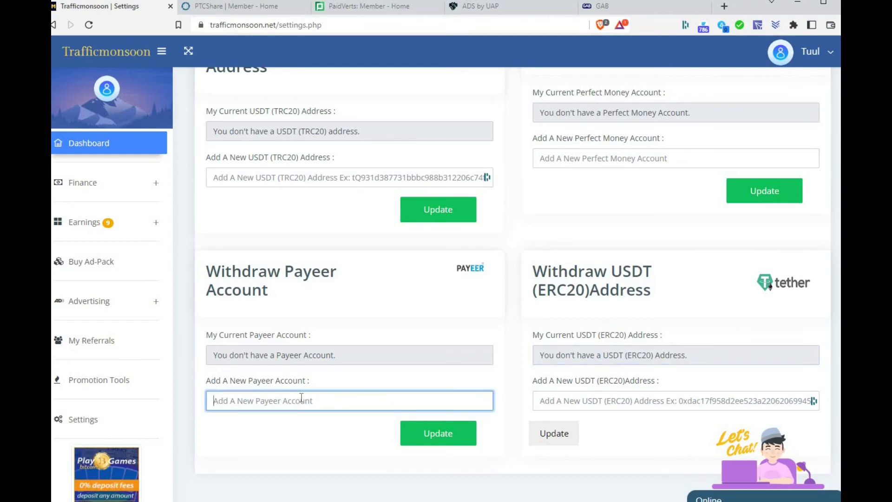
click(327, 358)
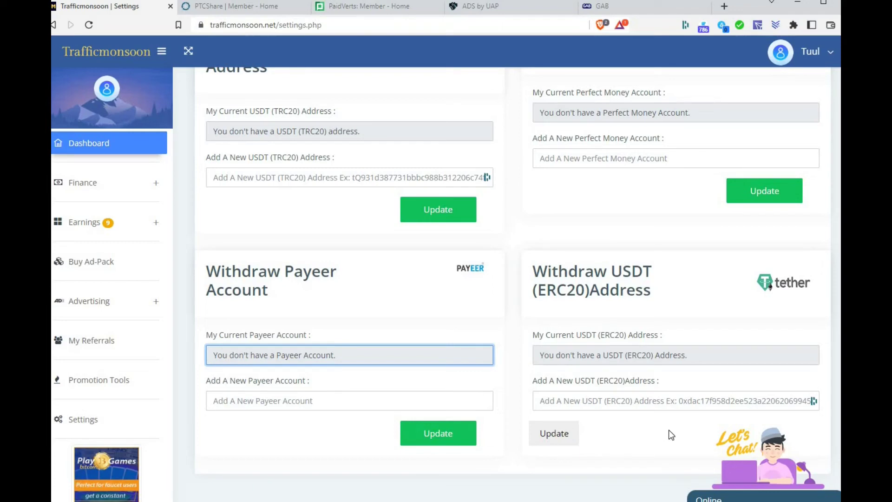
scroll(670, 189, up, 7)
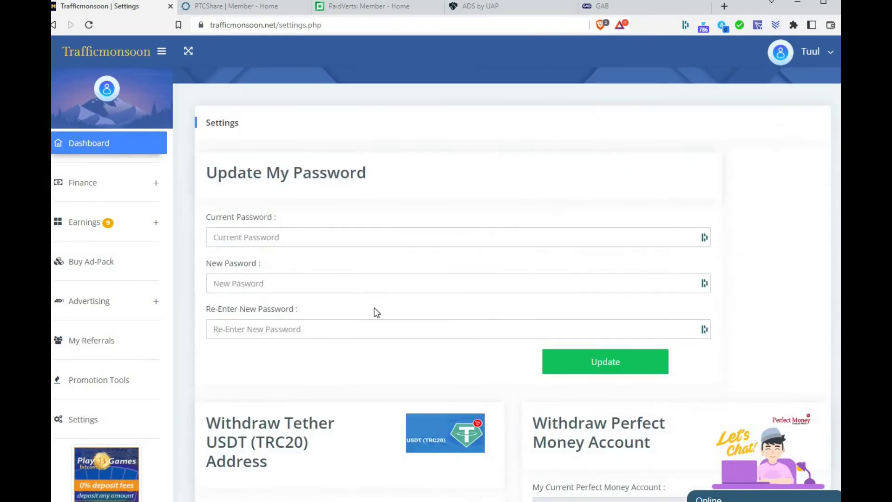
scroll(539, 318, down, 3)
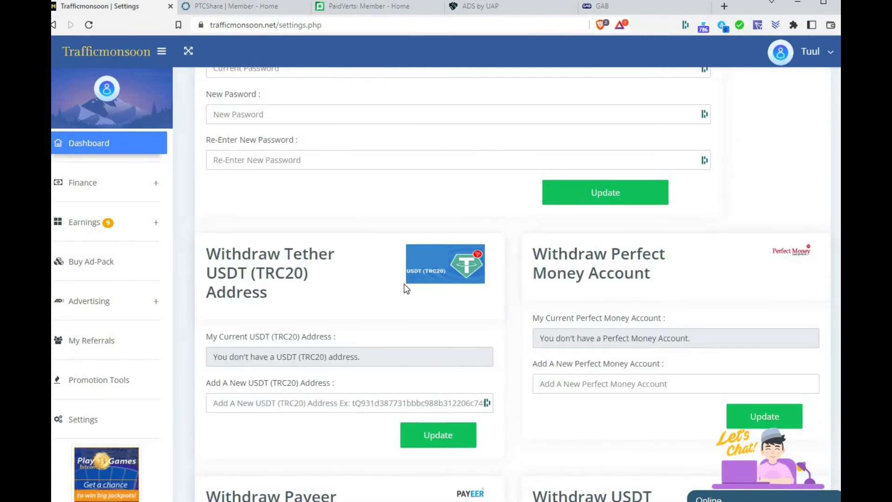
scroll(325, 284, up, 2)
Look over the finance options and open the page listing the available cash links.
click(113, 191)
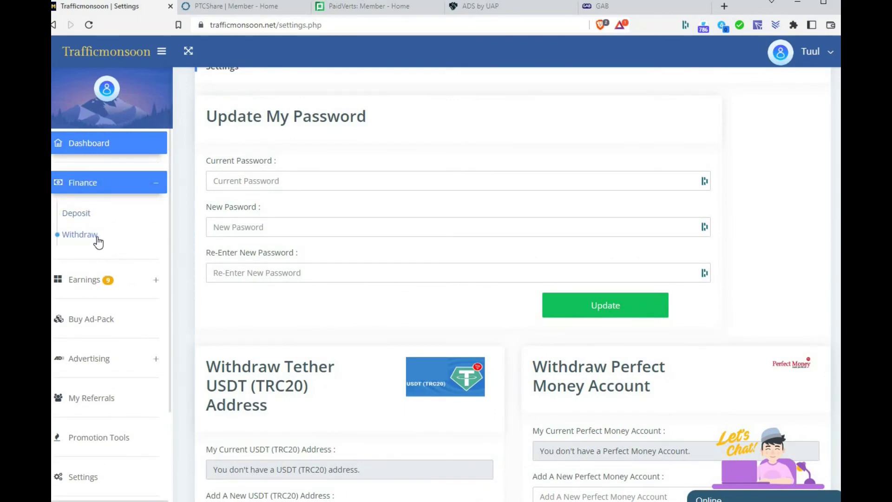
click(109, 280)
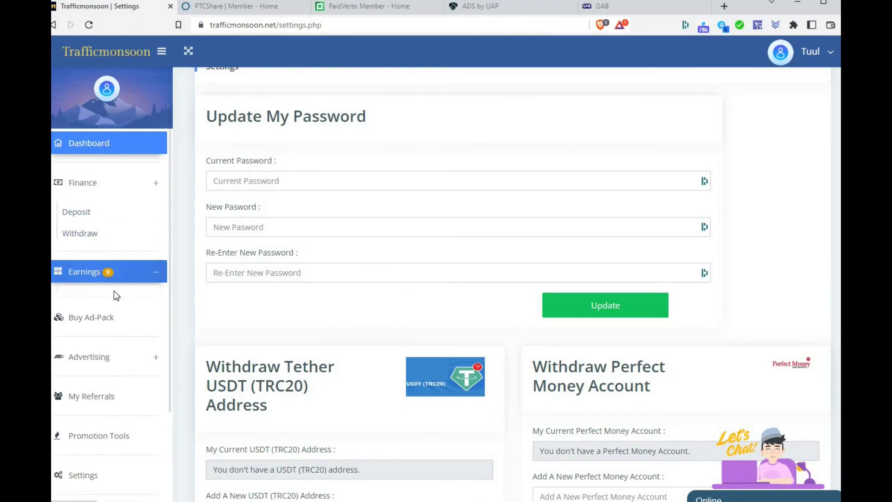
click(158, 255)
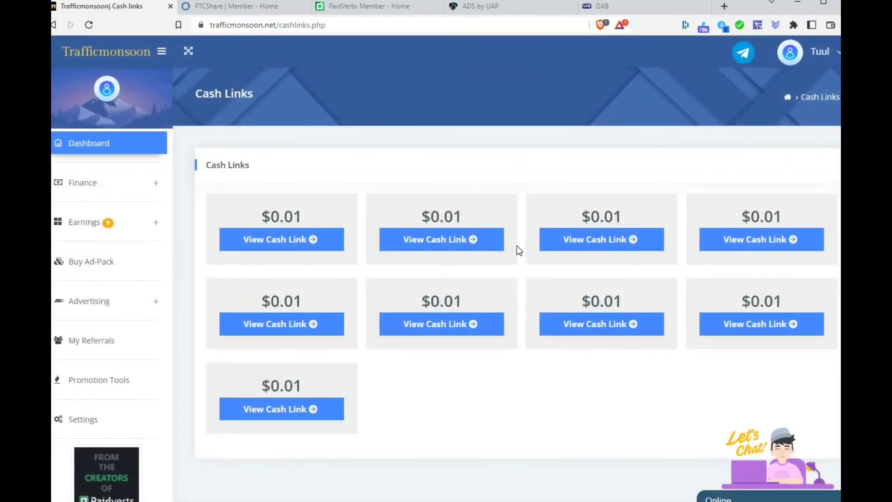
Return to the dashboard and locate the referral link field in the affiliate system section below the level table.
click(119, 151)
scroll(572, 320, down, 6)
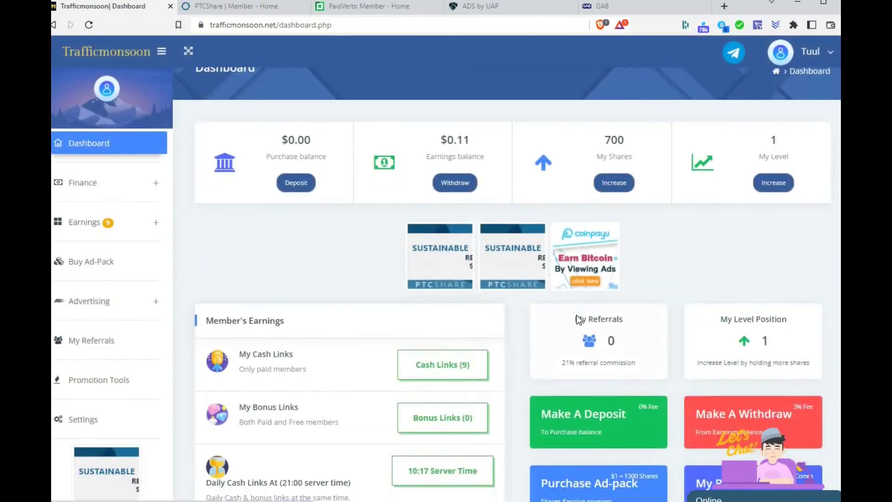
scroll(567, 322, down, 8)
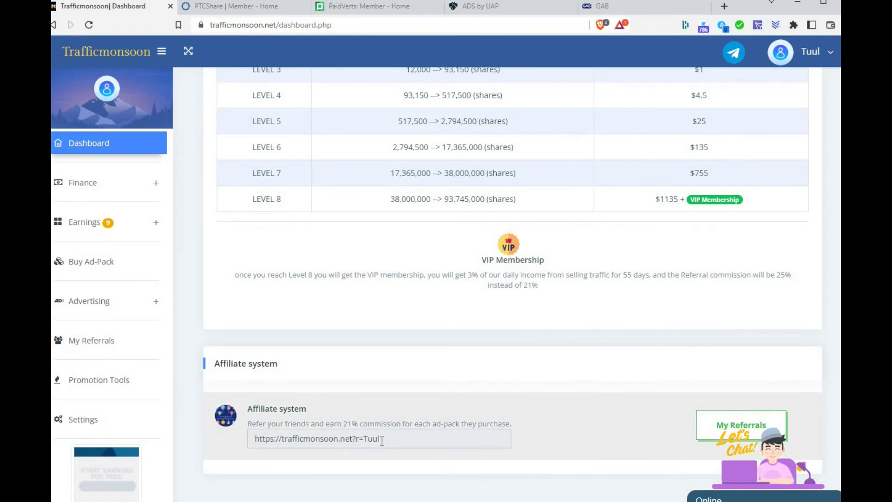
drag(383, 440, 407, 438)
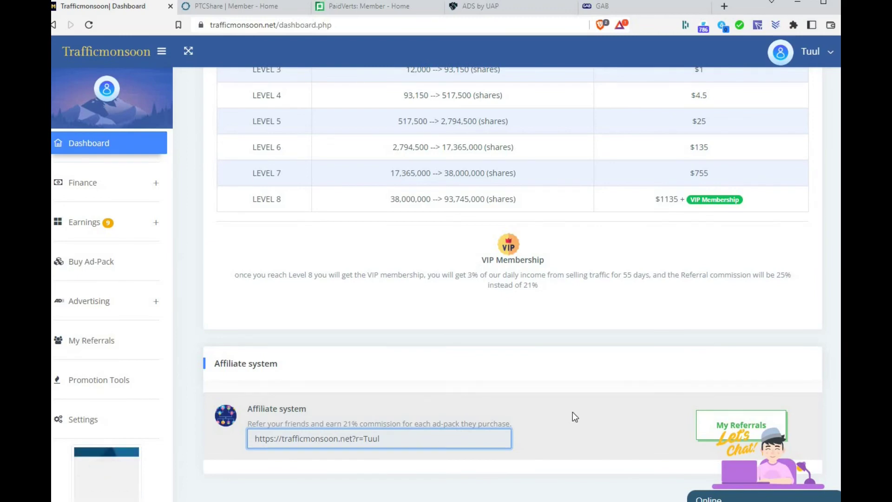
Review the dashboard's balances, shares, member's earnings, ad-pack purchase option and daily earnings per level.
scroll(570, 406, up, 10)
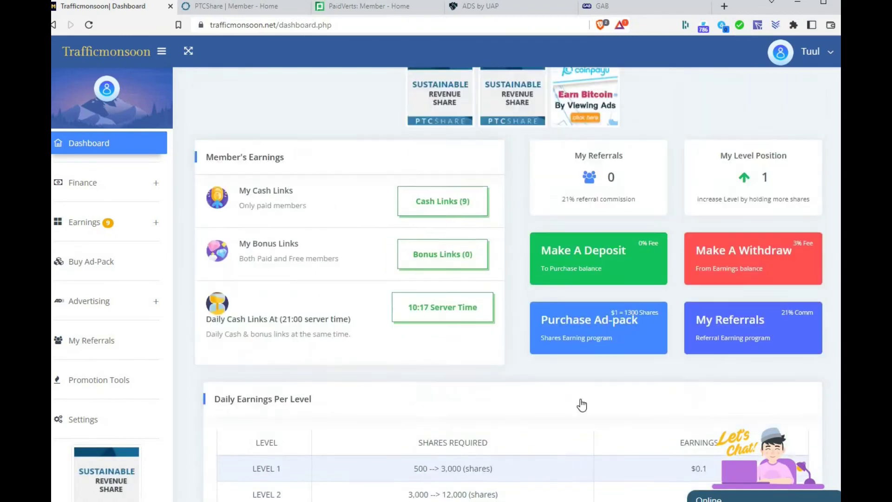
scroll(582, 391, up, 1)
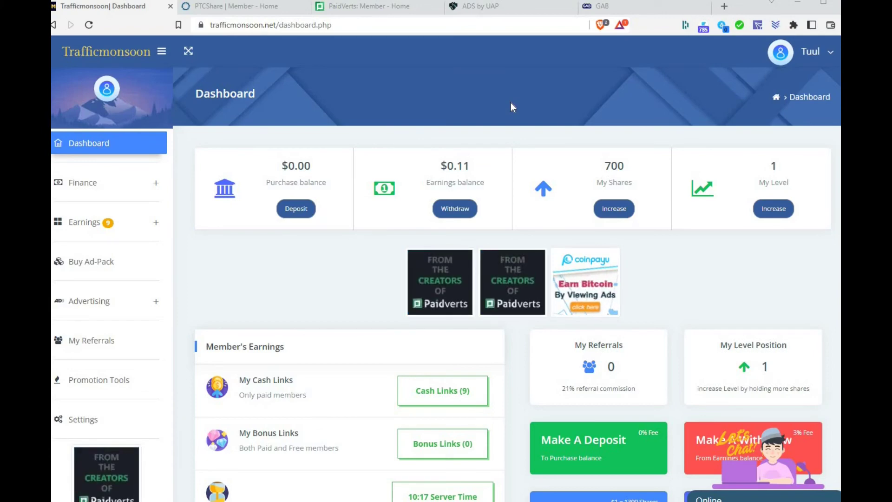
scroll(626, 295, down, 4)
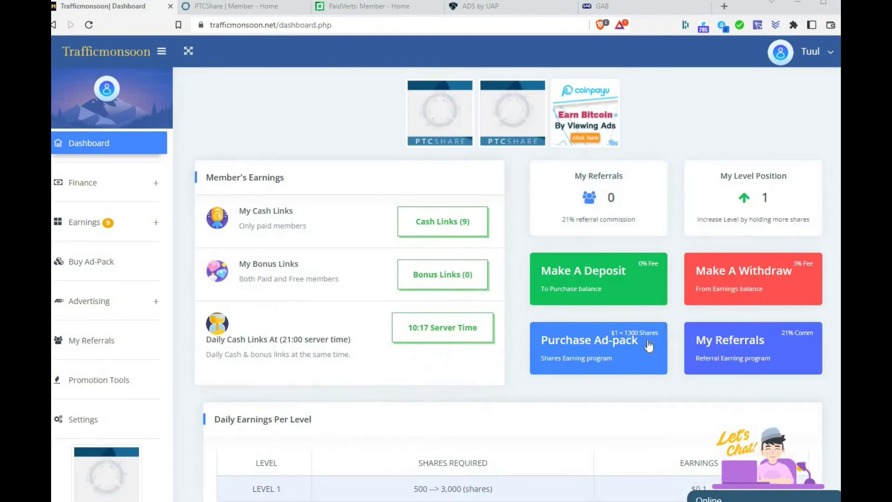
scroll(612, 225, up, 4)
scroll(592, 355, down, 11)
scroll(598, 323, up, 11)
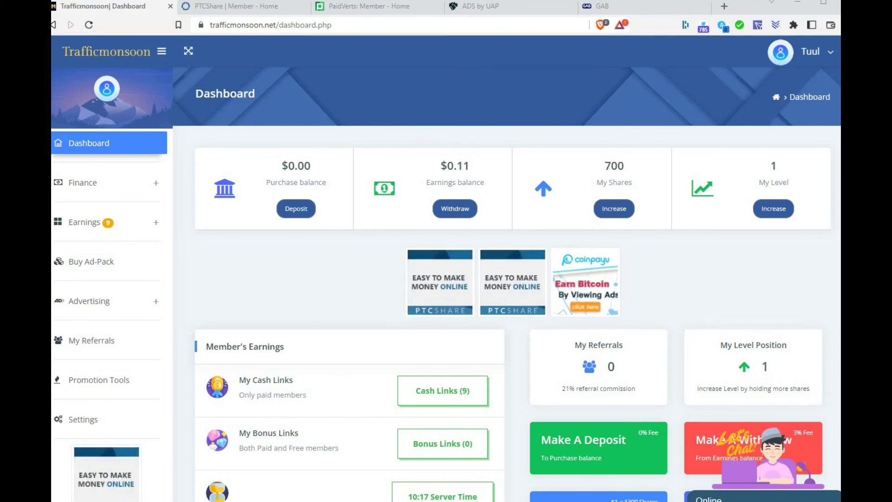
Go back from the dashboard to the cash links page.
click(103, 222)
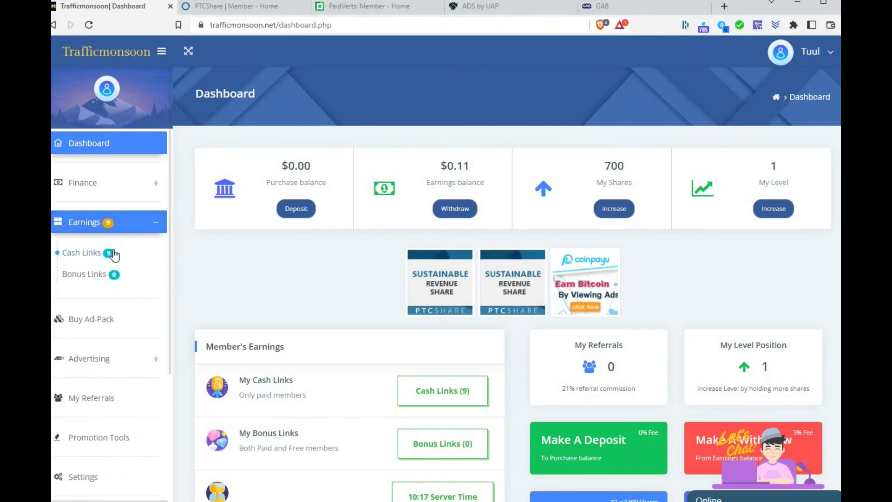
click(110, 254)
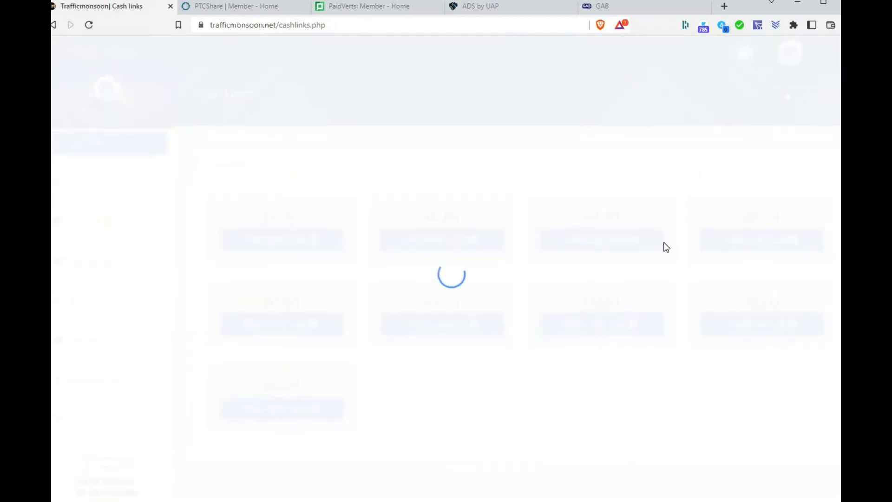